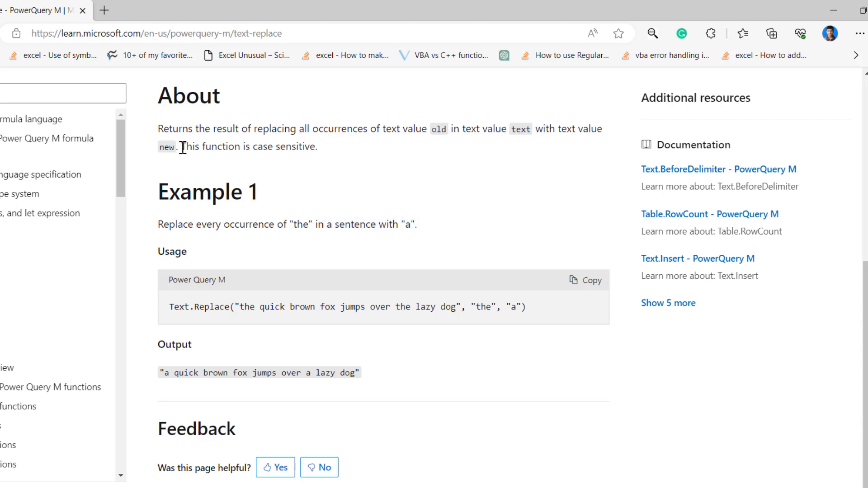
Read the case-sensitivity note in the About section of the Text.Replace documentation
{"action": "left_click_drag", "start_coordinate": [182, 147], "coordinate": [368, 162]}
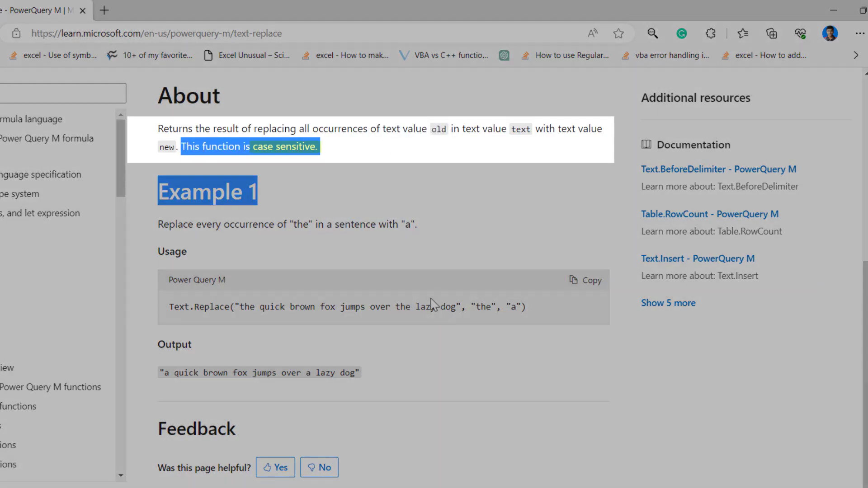
{"action": "left_click", "coordinate": [184, 454]}
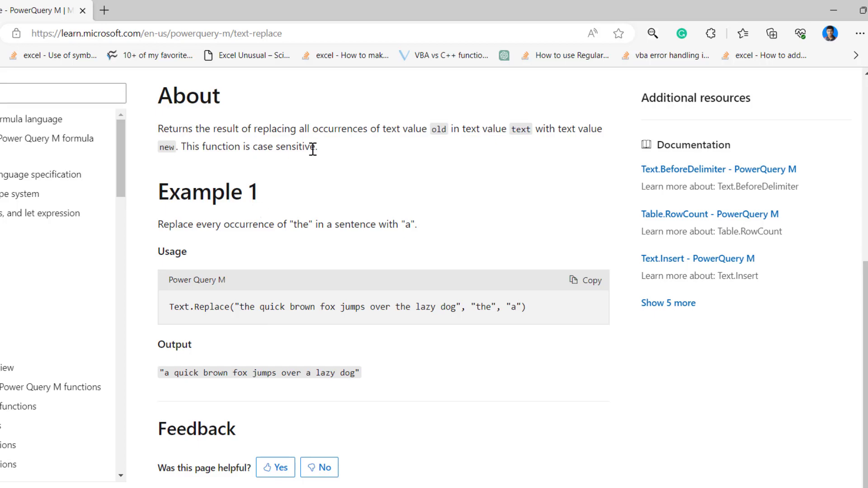
Switch to the Excel workbook and open the CaseInsensitiveTextReplace query for editing in Power Query Editor
{"action": "key", "text": "alt+Tab"}
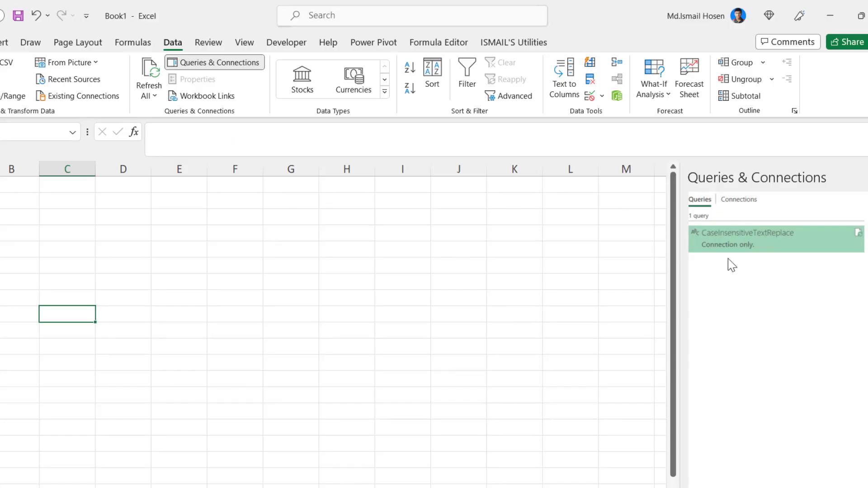
{"action": "right_click", "coordinate": [733, 249]}
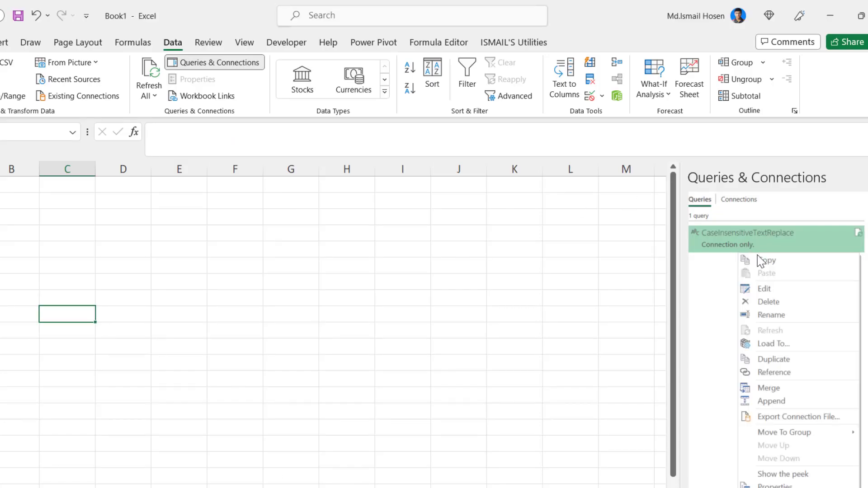
{"action": "left_click", "coordinate": [764, 289]}
{"action": "key", "text": "alt+Tab"}
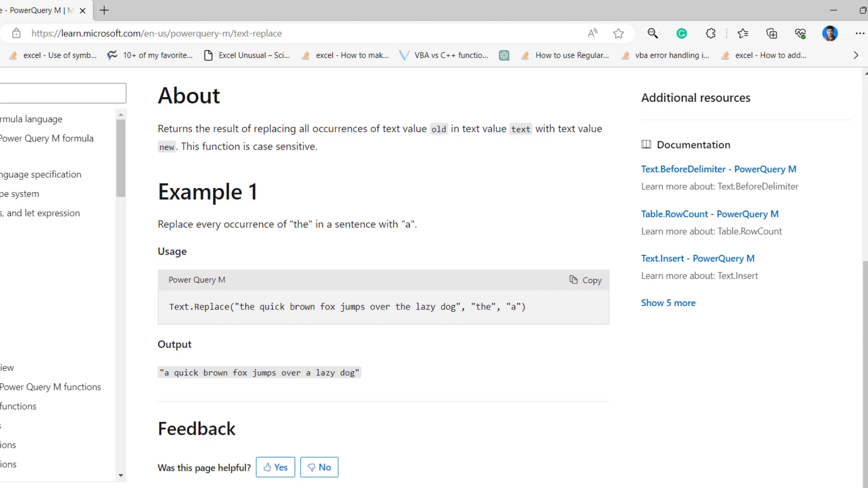
{"action": "key", "text": "alt+Tab"}
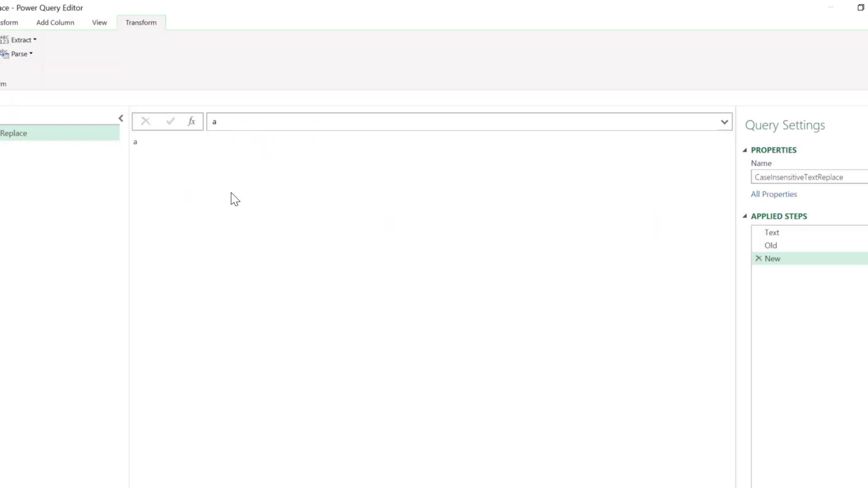
Review the values held by the query's Text, Old and New steps
{"action": "left_click", "coordinate": [775, 234]}
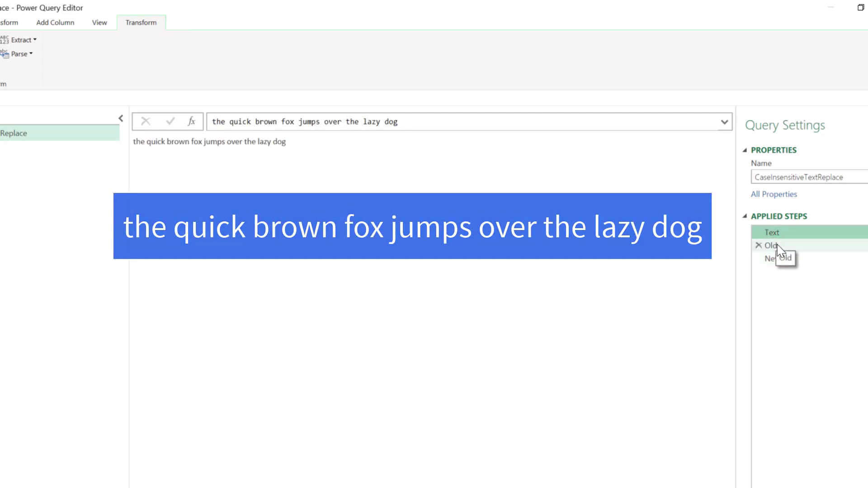
{"action": "left_click", "coordinate": [778, 247]}
{"action": "left_click", "coordinate": [777, 260]}
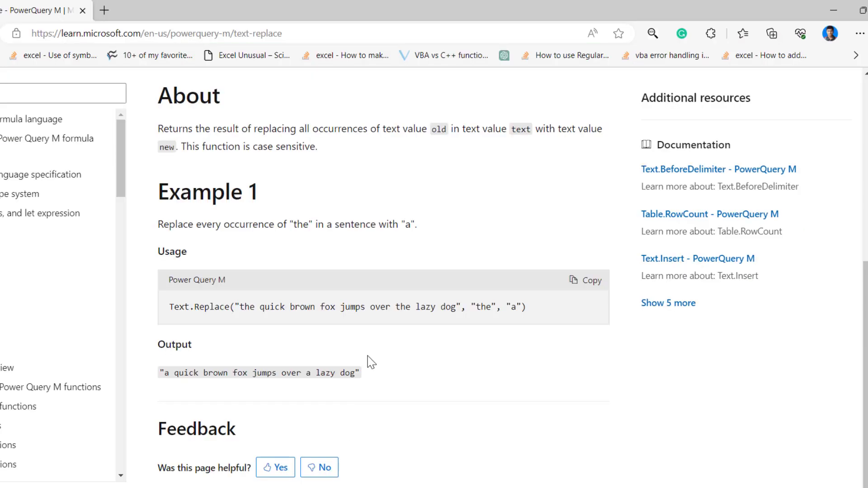
Examine the function signature in the Syntax section of the Text.Replace documentation page in the browser
{"action": "scroll", "coordinate": [368, 361], "scroll_direction": "up", "scroll_amount": 5}
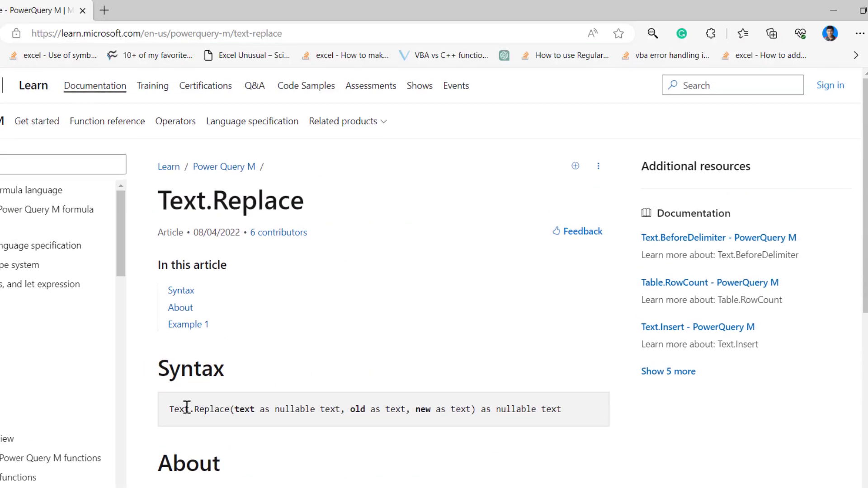
{"action": "left_click_drag", "start_coordinate": [174, 411], "coordinate": [549, 413]}
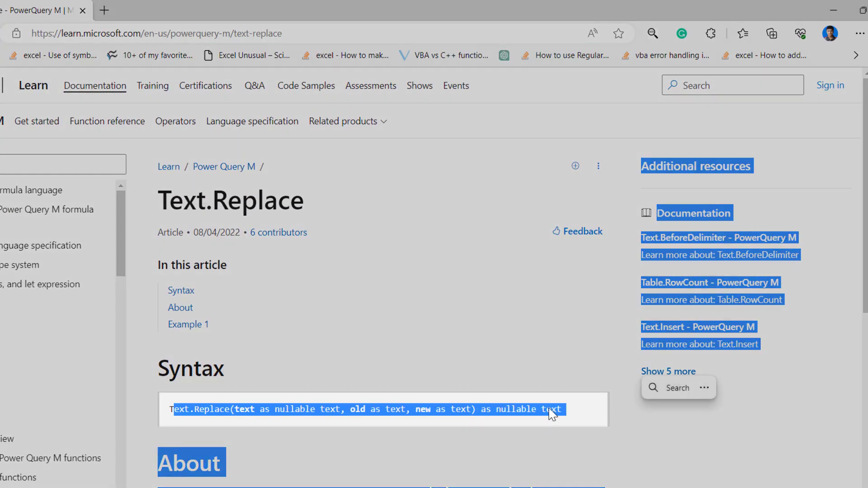
{"action": "left_click", "coordinate": [552, 409]}
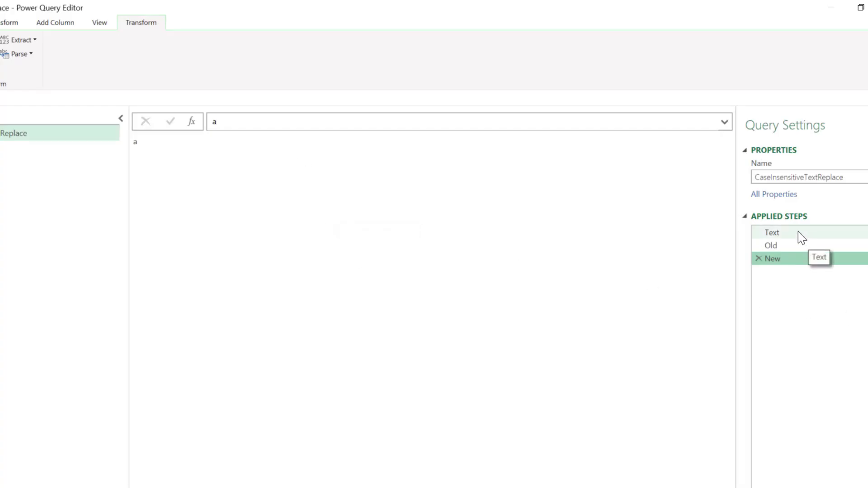
Back in Power Query Editor, compare the Text, Old and New steps to see which word is replaced with what
{"action": "left_click", "coordinate": [787, 236]}
{"action": "left_click", "coordinate": [788, 245]}
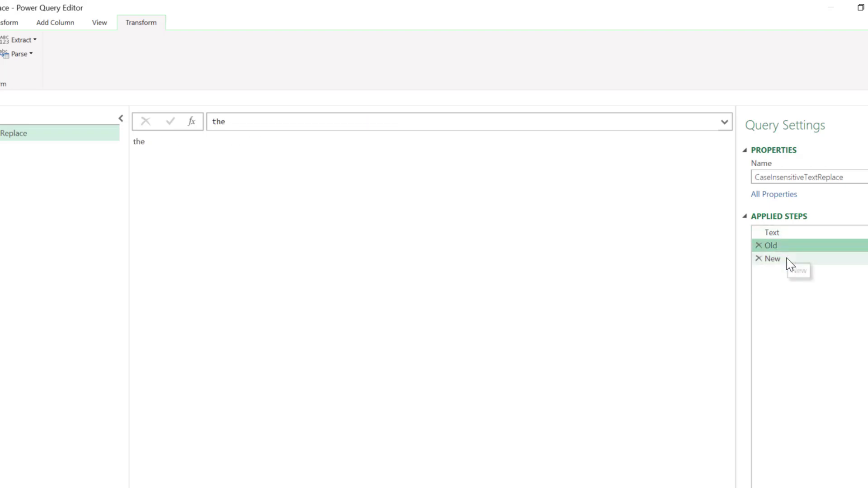
{"action": "left_click", "coordinate": [789, 259]}
{"action": "left_click", "coordinate": [789, 246]}
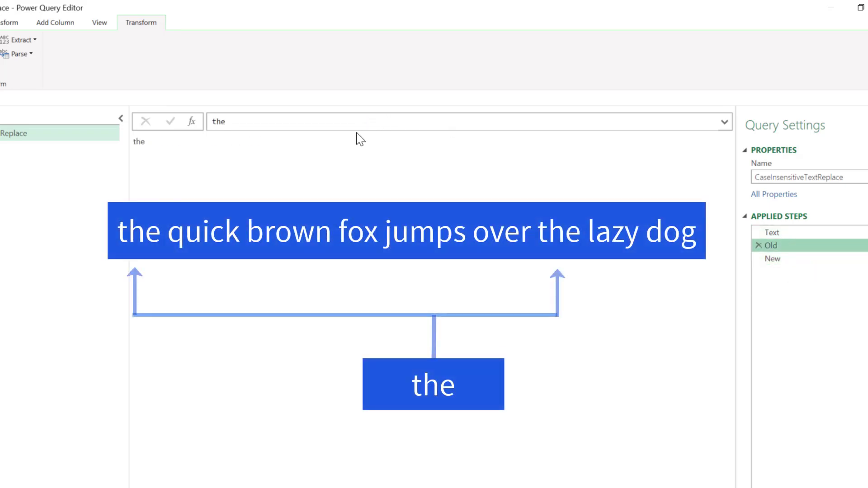
{"action": "double_click", "coordinate": [138, 143]}
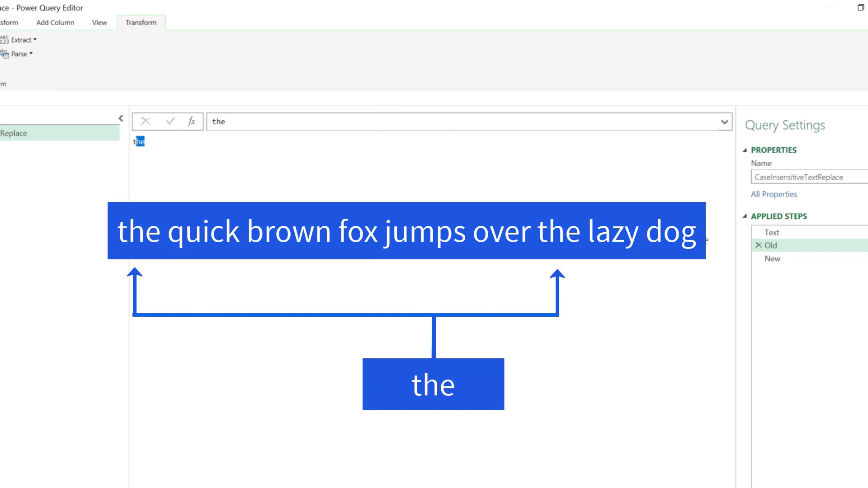
{"action": "left_click", "coordinate": [787, 259]}
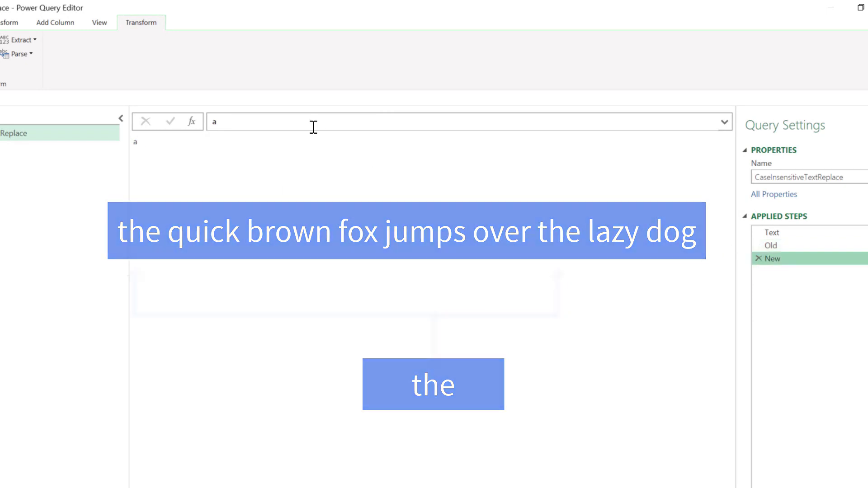
Add a custom step after New and begin its formula with the Text.PositionOf function
{"action": "left_click", "coordinate": [196, 122]}
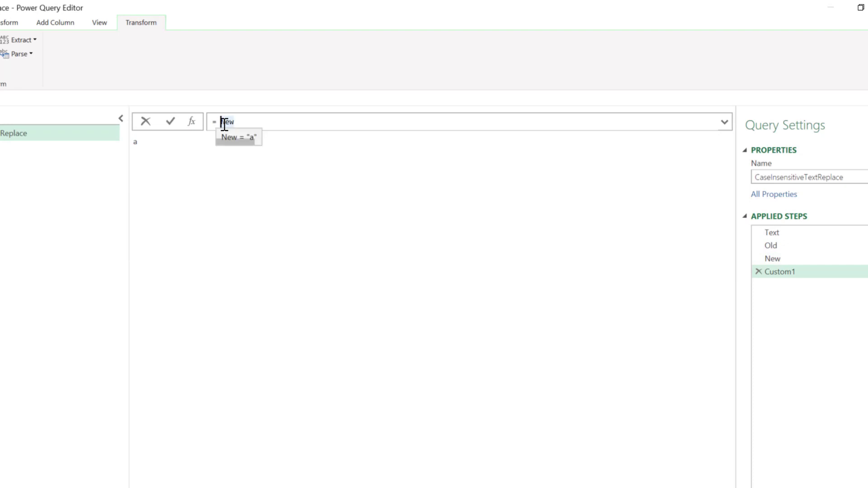
{"action": "left_click", "coordinate": [221, 123]}
{"action": "type", "text": "t"}
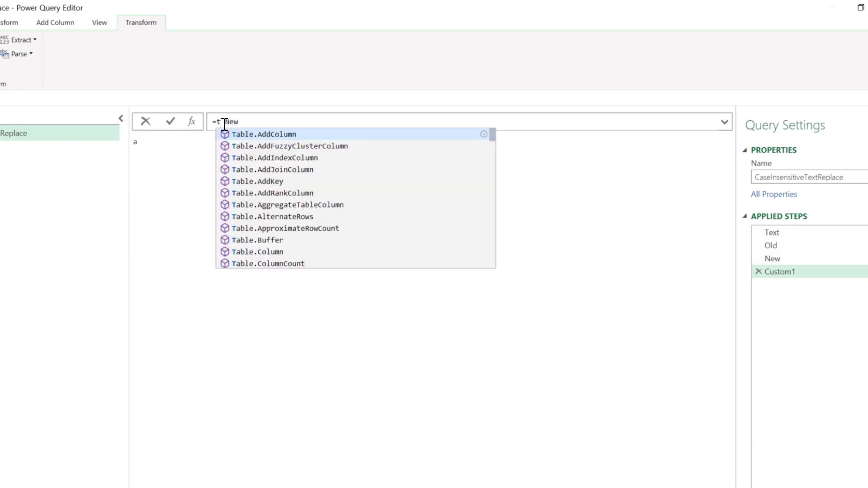
{"action": "type", "text": ".p"}
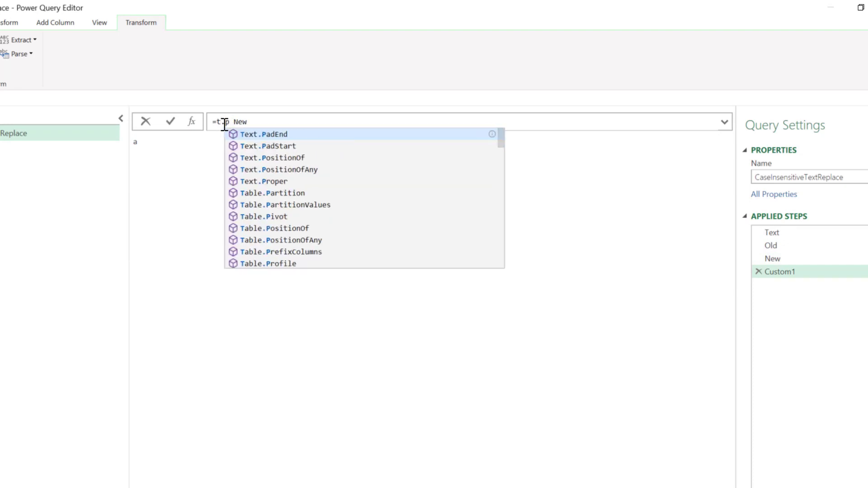
{"action": "type", "text": "o"}
{"action": "key", "text": "Tab"}
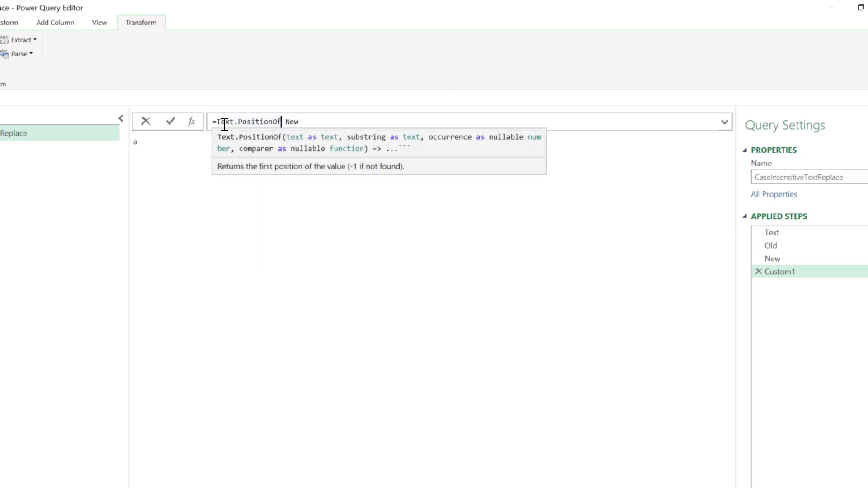
{"action": "type", "text": "("}
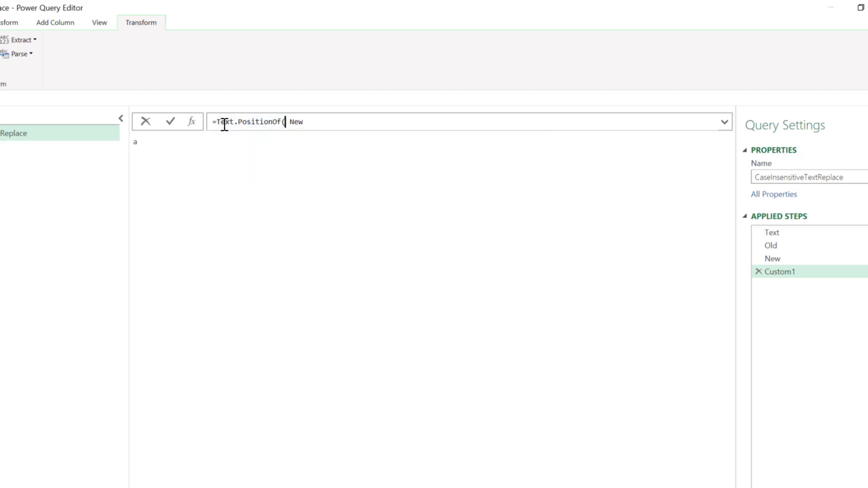
Complete the Text.PositionOf formula with the arguments text, Old, Occurrence.All and Comparer.OrdinalIgnoreCase, without the leftover New reference
{"action": "type", "text": "text,"}
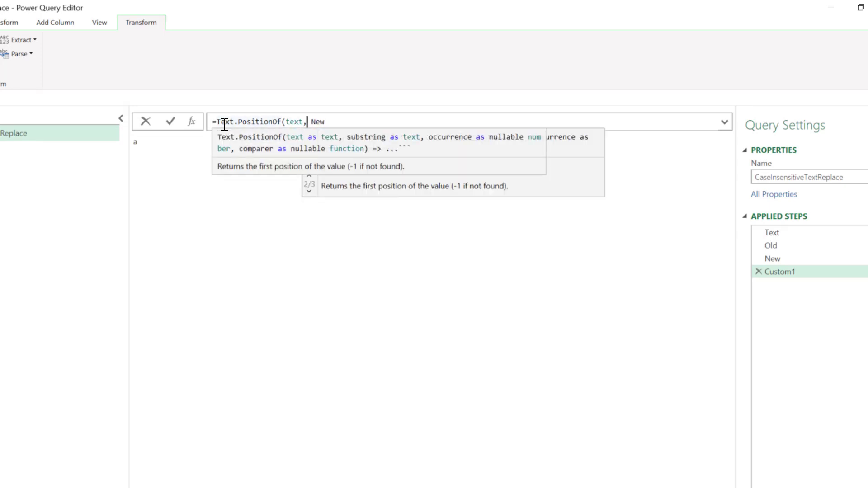
{"action": "type", "text": "Old,"}
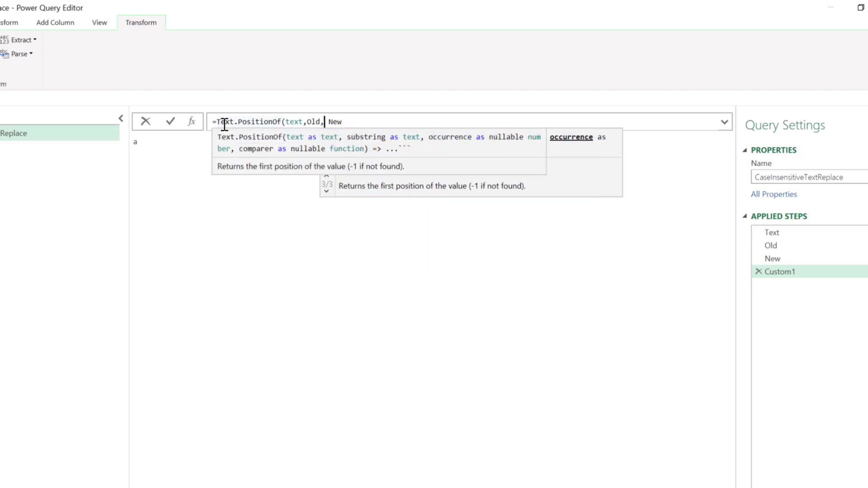
{"action": "type", "text": "Occurrence.All"}
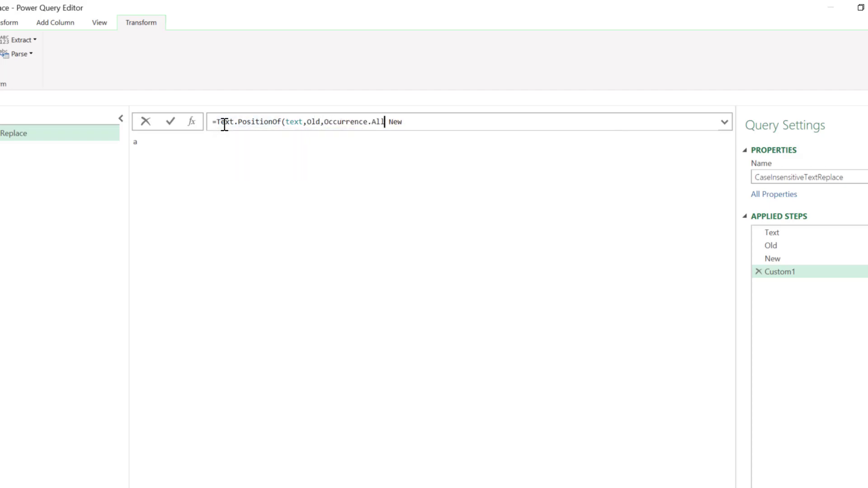
{"action": "type", "text": ","}
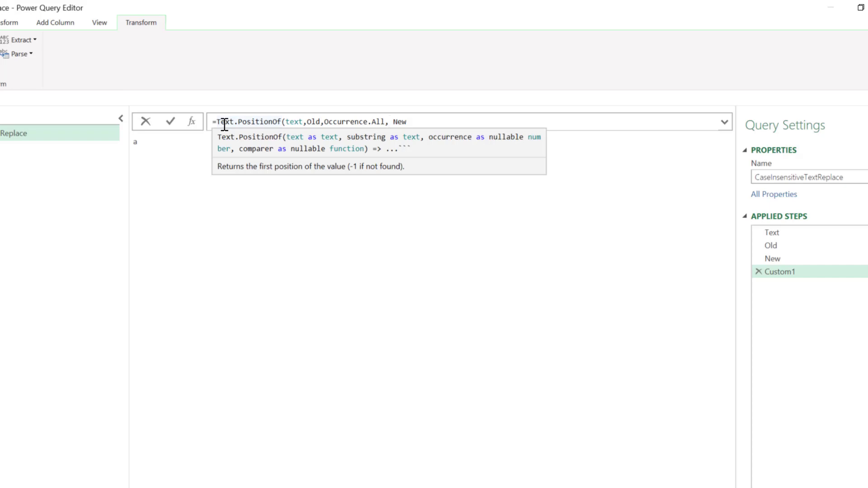
{"action": "type", "text": "com"}
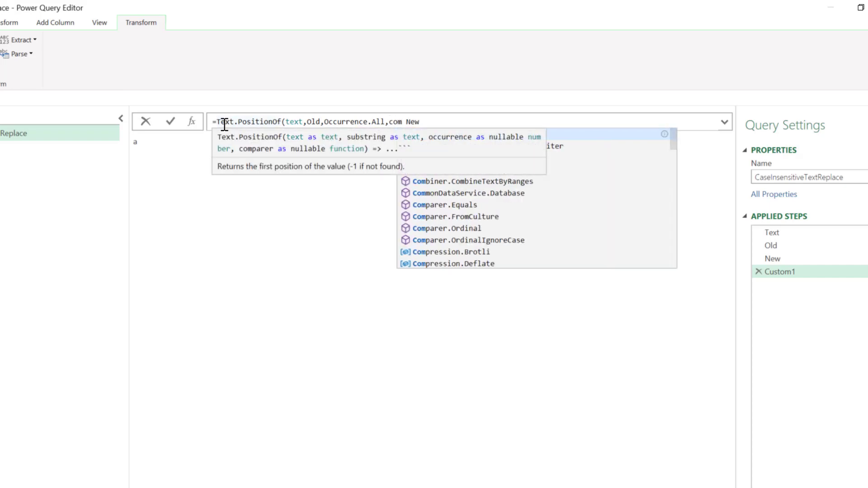
{"action": "key", "text": "Down"}
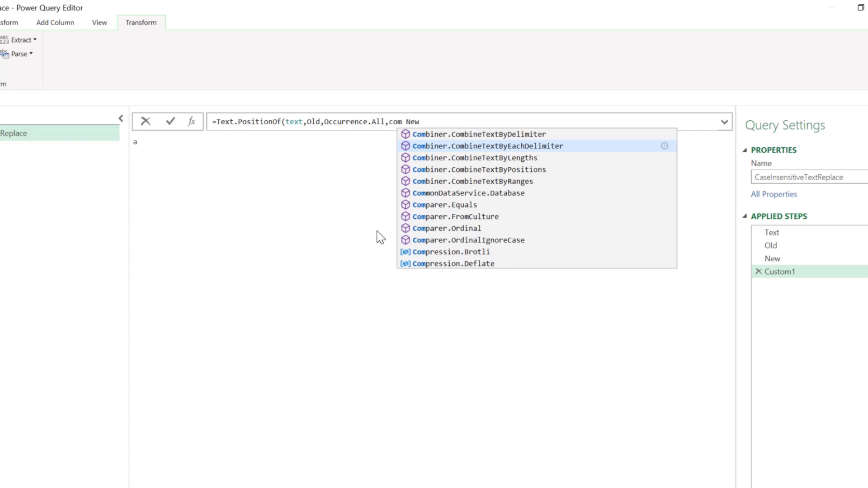
{"action": "left_click", "coordinate": [506, 240]}
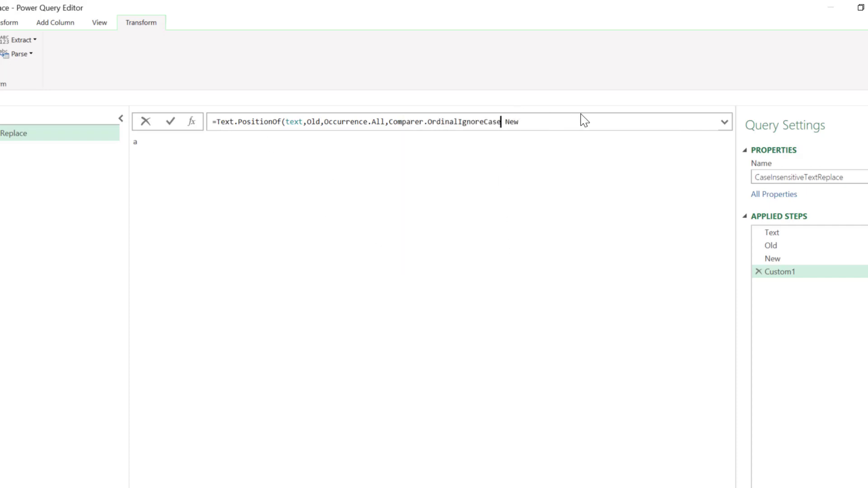
{"action": "type", "text": ")"}
{"action": "key", "text": "Return"}
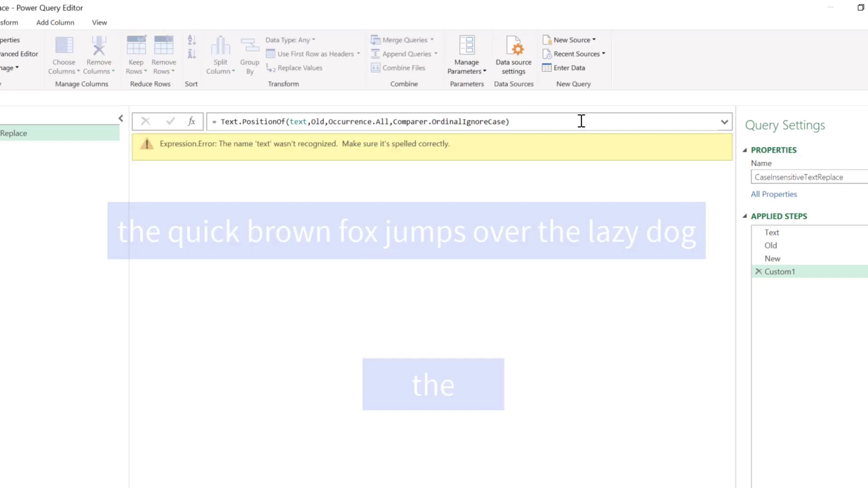
Correct the first Text.PositionOf argument to Text with a capital T and apply the formula
{"action": "left_click", "coordinate": [496, 121]}
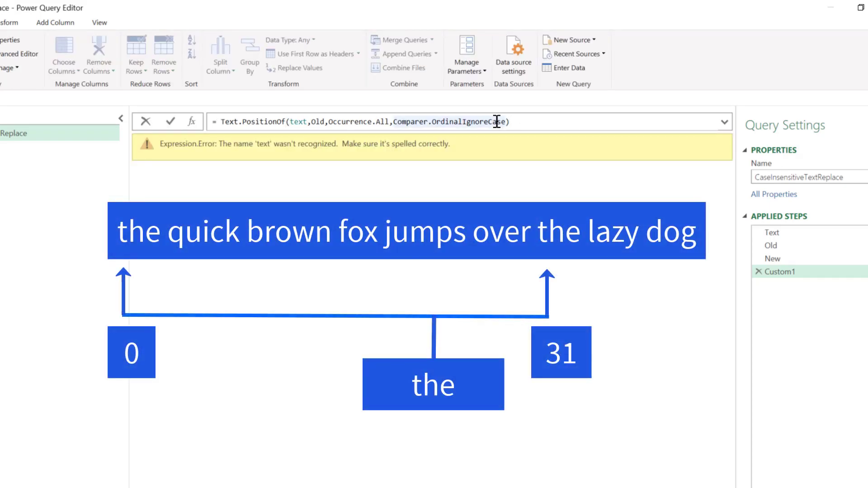
{"action": "left_click", "coordinate": [294, 121]}
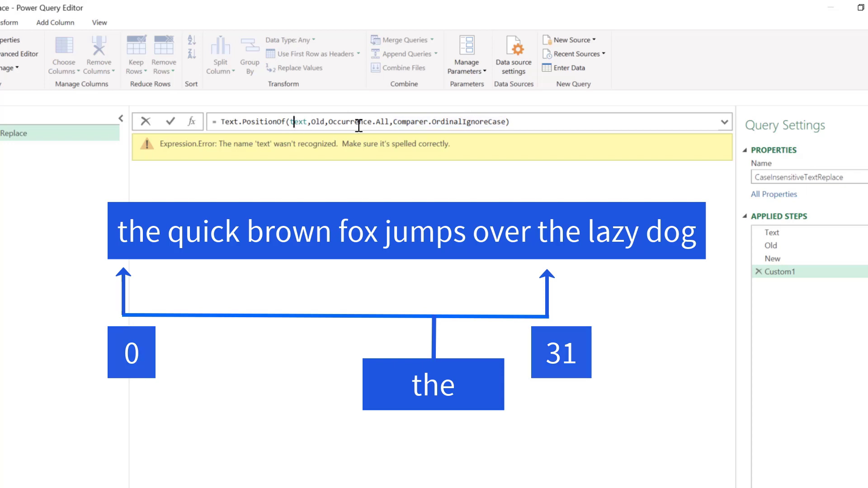
{"action": "key", "text": "BackSpace"}
{"action": "type", "text": "T"}
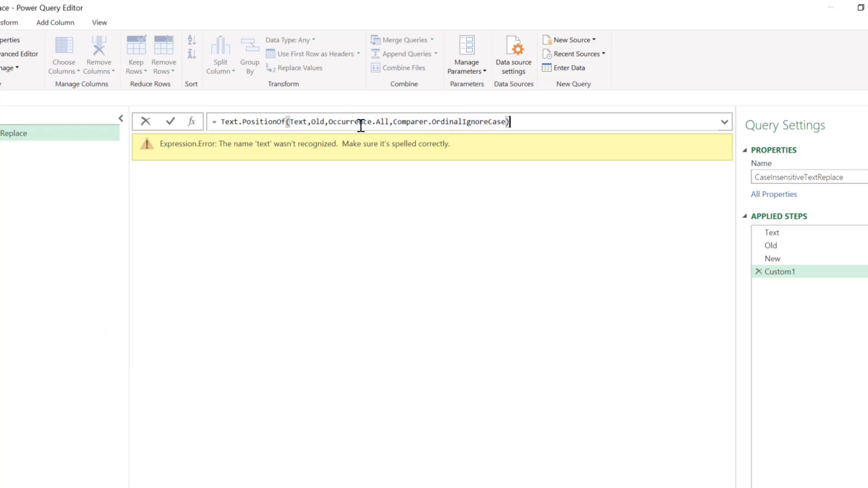
{"action": "key", "text": "Return"}
Inspect the first item of the position list and check it against the Old, New and Text steps
{"action": "left_click", "coordinate": [183, 154]}
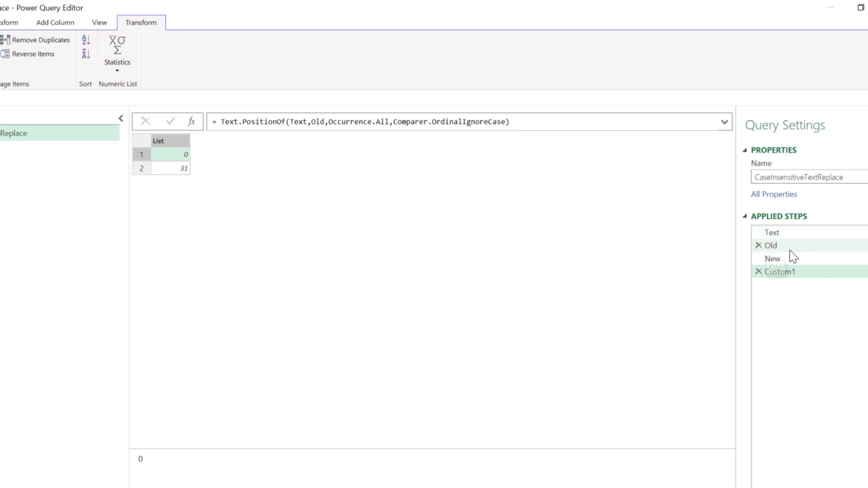
{"action": "left_click", "coordinate": [788, 248]}
{"action": "left_click", "coordinate": [789, 260]}
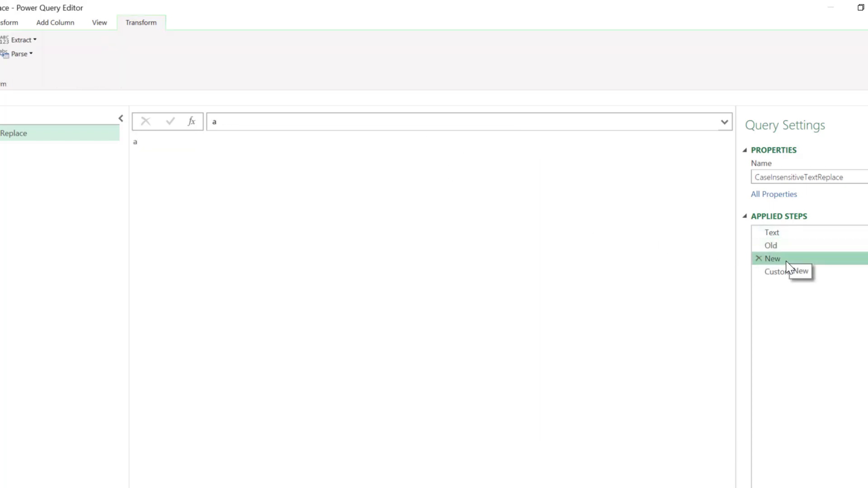
{"action": "left_click", "coordinate": [791, 246]}
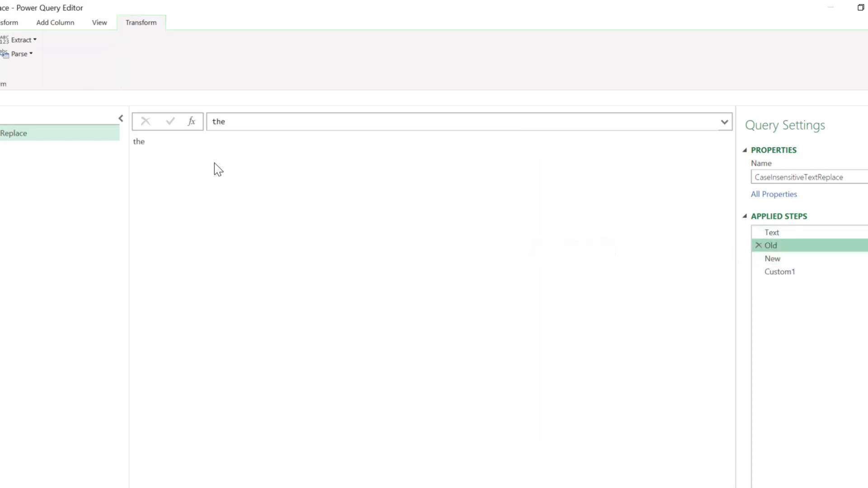
{"action": "left_click", "coordinate": [776, 232]}
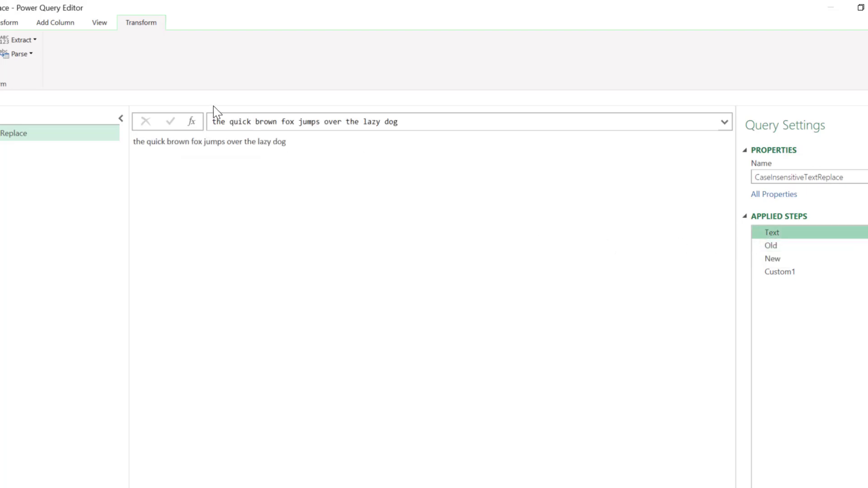
Capitalize the first word of the Text step so it reads "The quick brown fox jumps over the lazy dog", and recheck the position list
{"action": "left_click", "coordinate": [216, 122]}
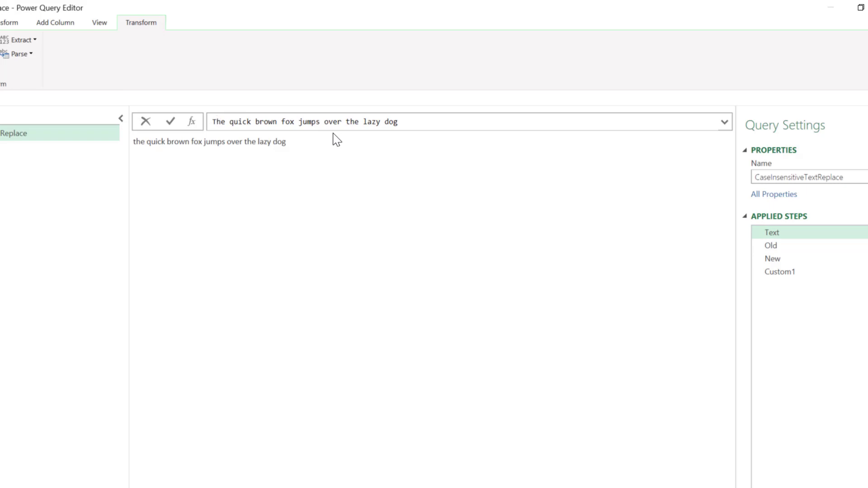
{"action": "key", "text": "Return"}
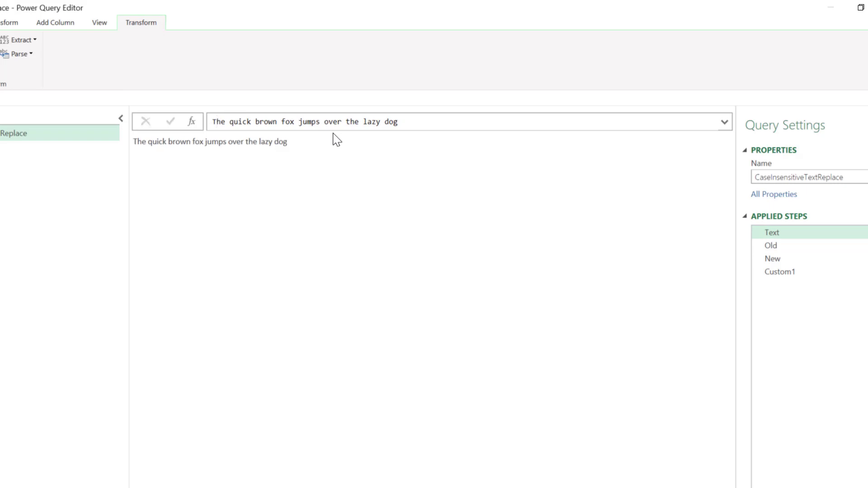
{"action": "left_click", "coordinate": [780, 271]}
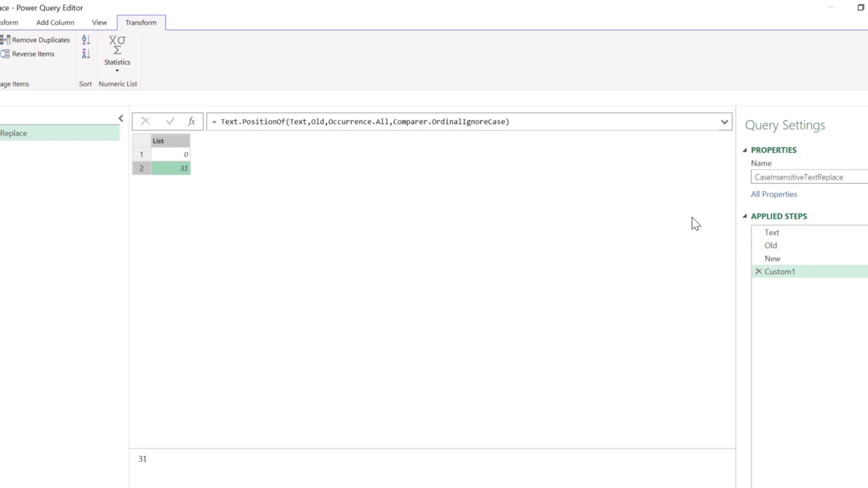
{"action": "left_click", "coordinate": [774, 232]}
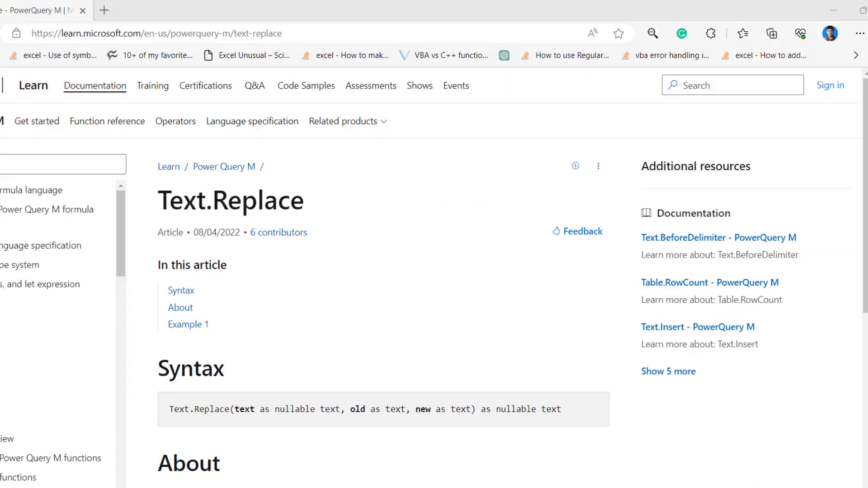
Switch to the Microsoft Learn Power Query M reference and open the Text.ReplaceRange article from the list of text functions
{"action": "scroll", "coordinate": [39, 372], "scroll_direction": "down", "scroll_amount": 5}
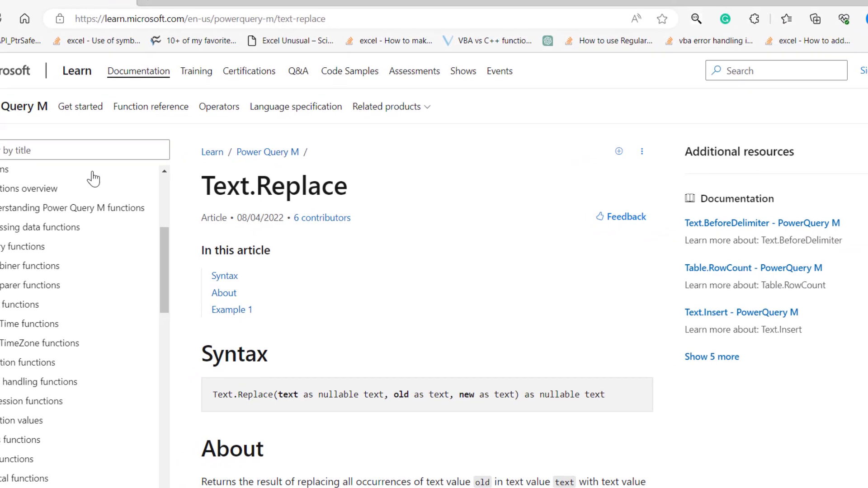
{"action": "scroll", "coordinate": [317, 343], "scroll_direction": "down", "scroll_amount": 8}
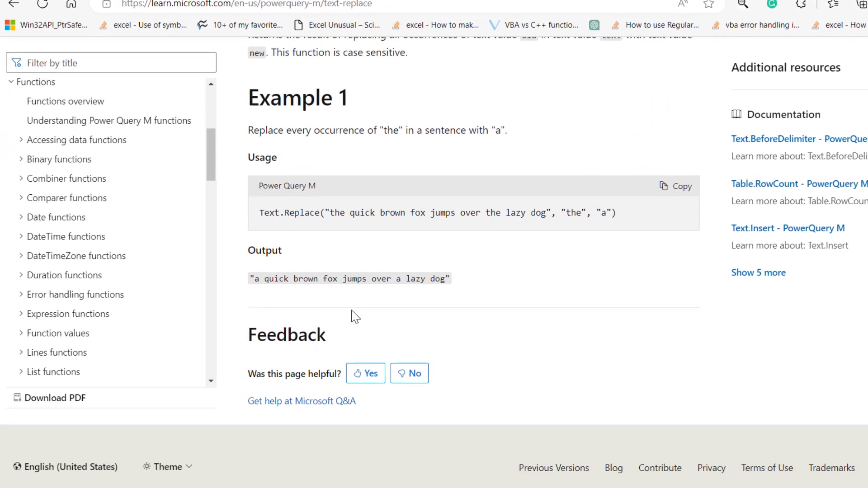
{"action": "scroll", "coordinate": [202, 275], "scroll_direction": "up", "scroll_amount": 5}
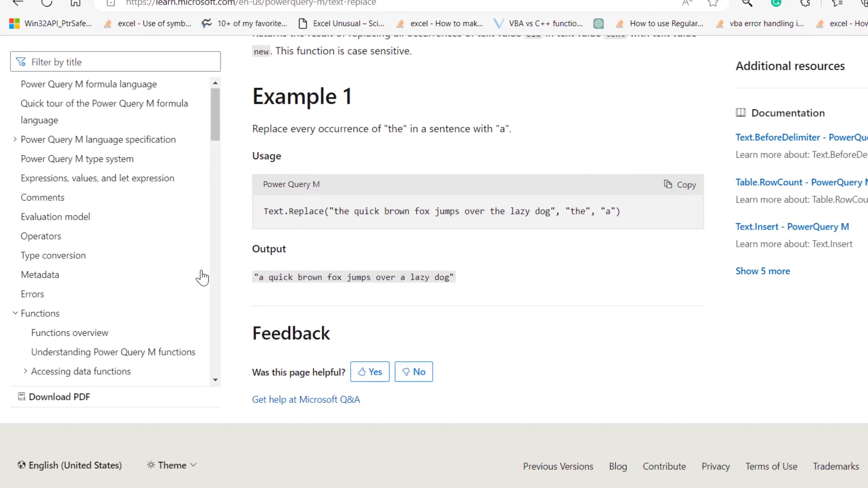
{"action": "scroll", "coordinate": [202, 276], "scroll_direction": "down", "scroll_amount": 15}
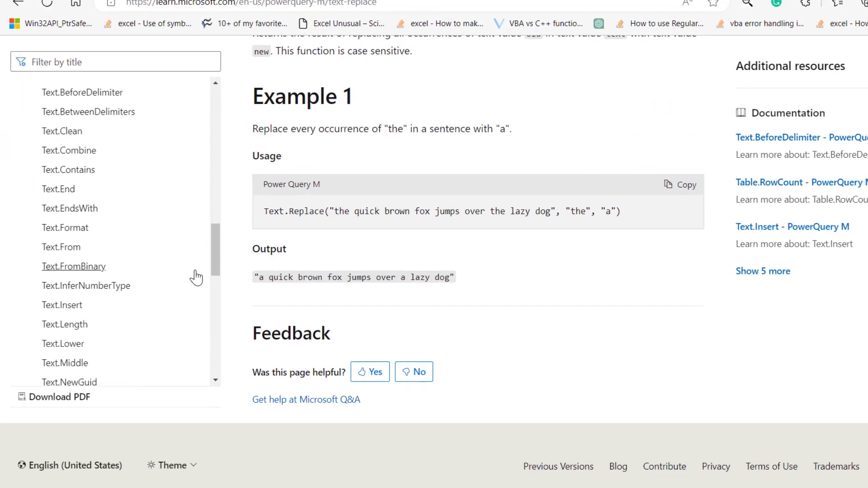
{"action": "scroll", "coordinate": [195, 277], "scroll_direction": "down", "scroll_amount": 6}
{"action": "left_click", "coordinate": [120, 293]}
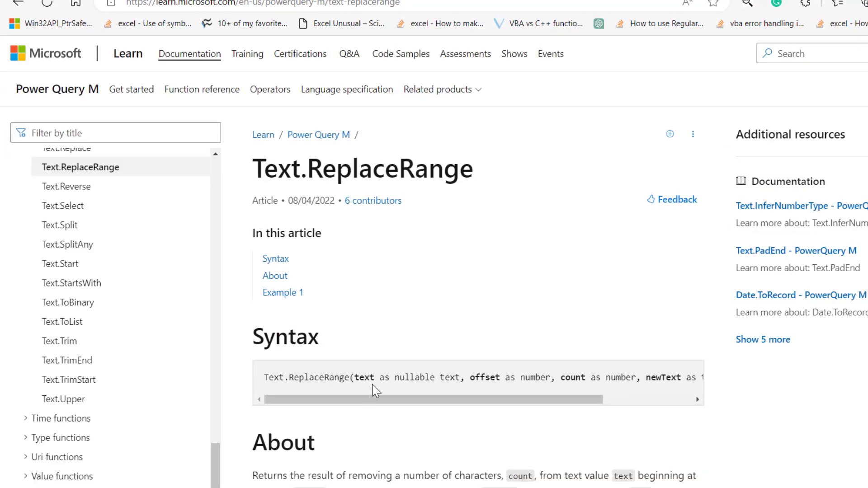
Examine the text, offset, count and newText arguments in the Text.ReplaceRange syntax
{"action": "mouse_move", "coordinate": [362, 400]}
{"action": "left_mouse_down"}
{"action": "mouse_move", "coordinate": [374, 400]}
{"action": "mouse_move", "coordinate": [361, 394]}
{"action": "left_mouse_up"}
{"action": "double_click", "coordinate": [357, 377]}
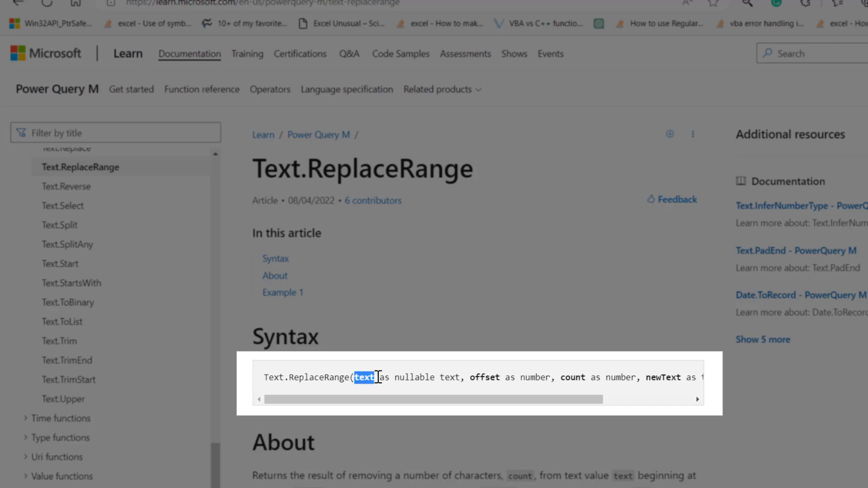
{"action": "left_click", "coordinate": [468, 376]}
{"action": "left_click_drag", "start_coordinate": [468, 376], "coordinate": [601, 376]}
{"action": "double_click", "coordinate": [558, 378]}
{"action": "left_click_drag", "start_coordinate": [643, 375], "coordinate": [659, 384]}
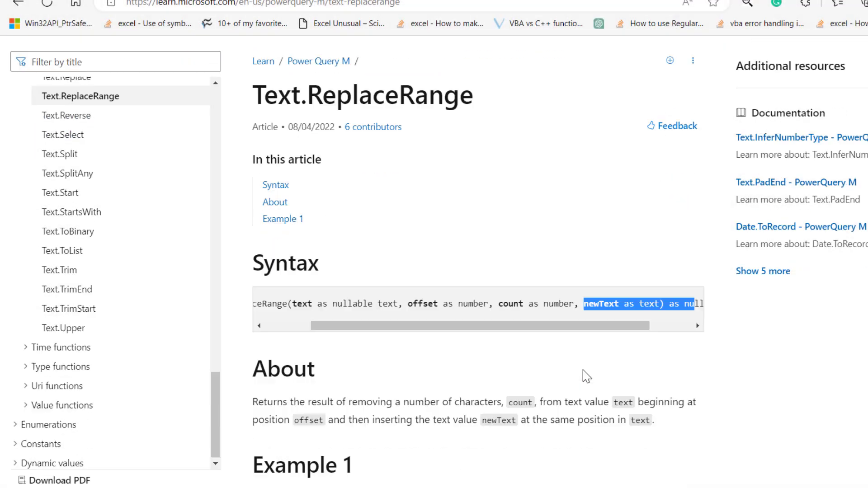
Study Example 1 of Text.ReplaceRange, matching the offset and count arguments to the character replaced in "ABGF"
{"action": "scroll", "coordinate": [582, 370], "scroll_direction": "down", "scroll_amount": 5}
{"action": "left_click", "coordinate": [306, 375]}
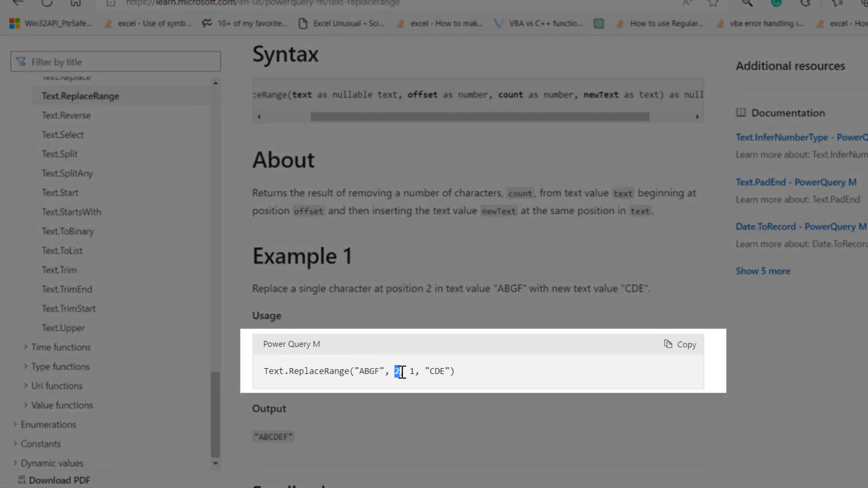
{"action": "left_click_drag", "start_coordinate": [402, 372], "coordinate": [401, 372]}
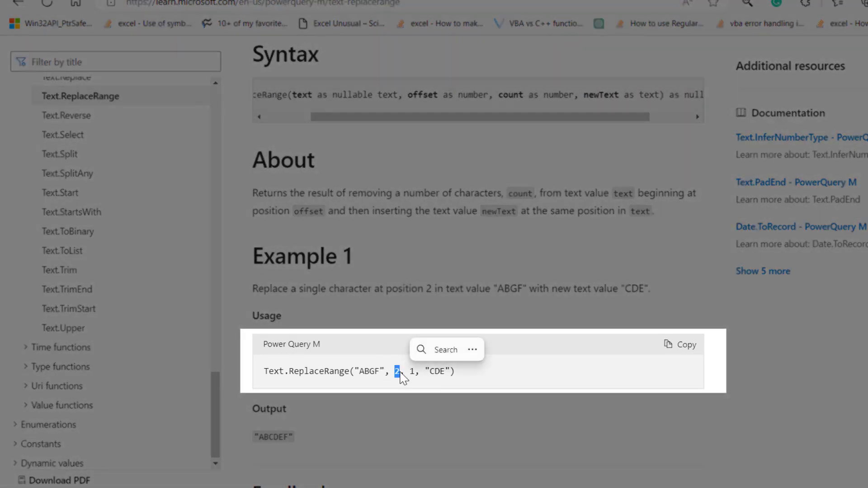
{"action": "left_click", "coordinate": [376, 379]}
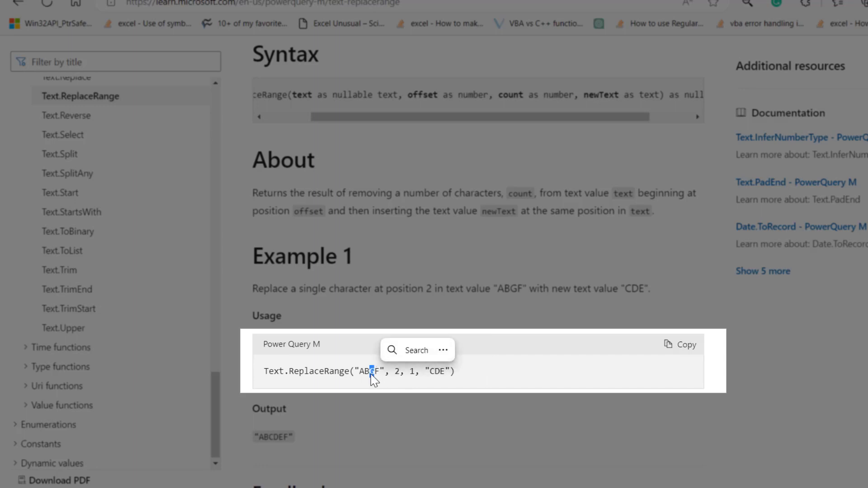
{"action": "left_click", "coordinate": [371, 375]}
{"action": "left_click_drag", "start_coordinate": [375, 376], "coordinate": [370, 376]}
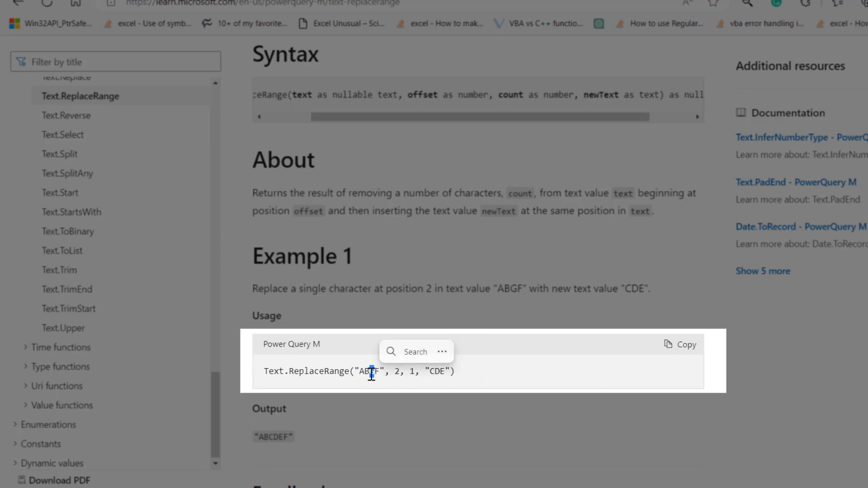
{"action": "left_click", "coordinate": [406, 374]}
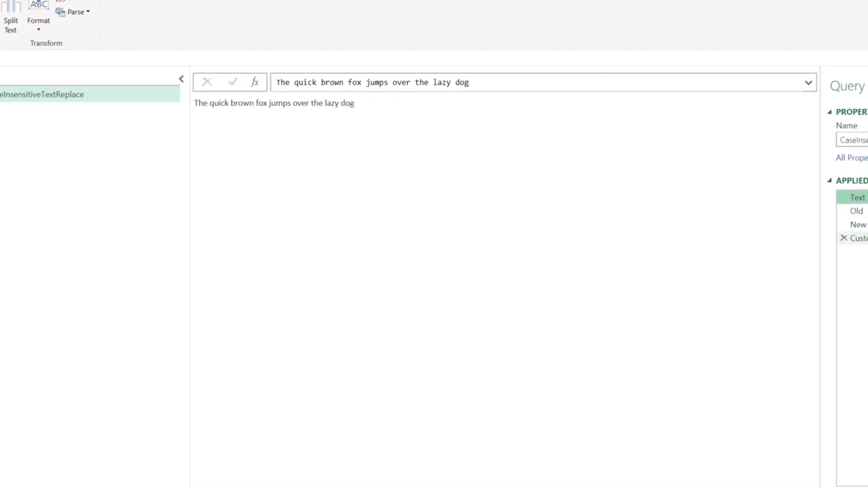
Return to Power Query Editor and compare the first list position with the New value and the word "The" in the Text step
{"action": "left_click", "coordinate": [860, 238]}
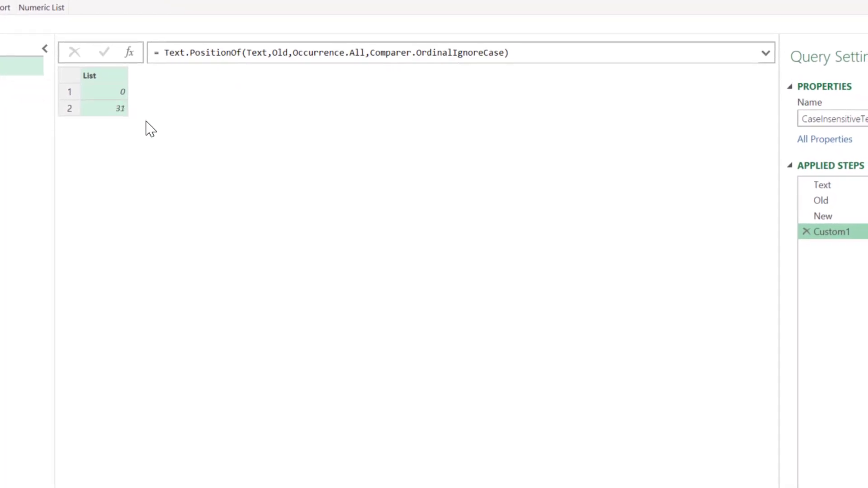
{"action": "left_click", "coordinate": [126, 109]}
{"action": "left_click", "coordinate": [111, 97]}
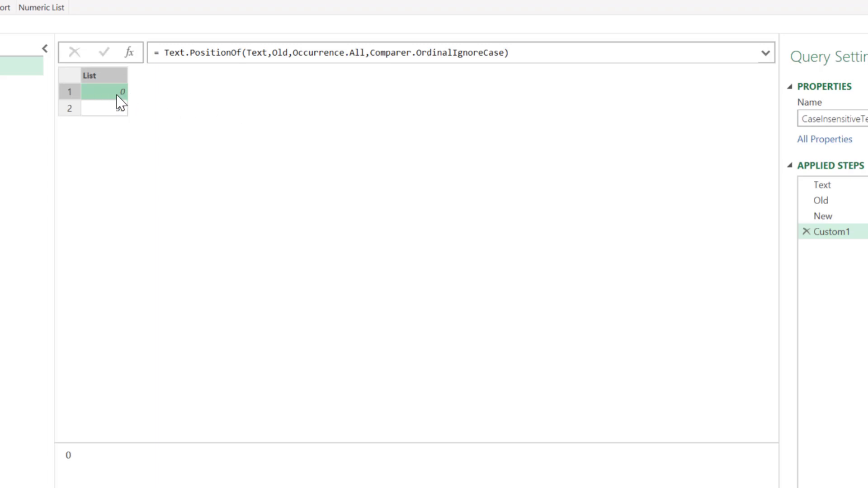
{"action": "left_click_drag", "start_coordinate": [814, 231], "coordinate": [834, 219]}
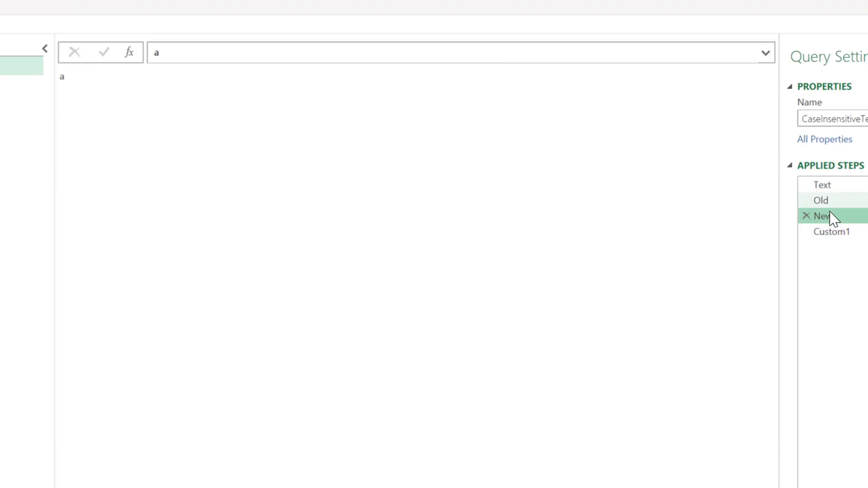
{"action": "left_click", "coordinate": [823, 186]}
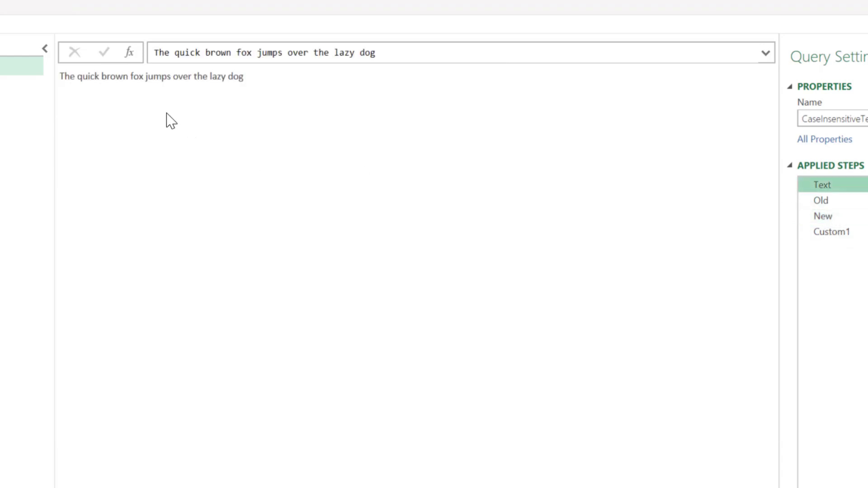
{"action": "double_click", "coordinate": [68, 77]}
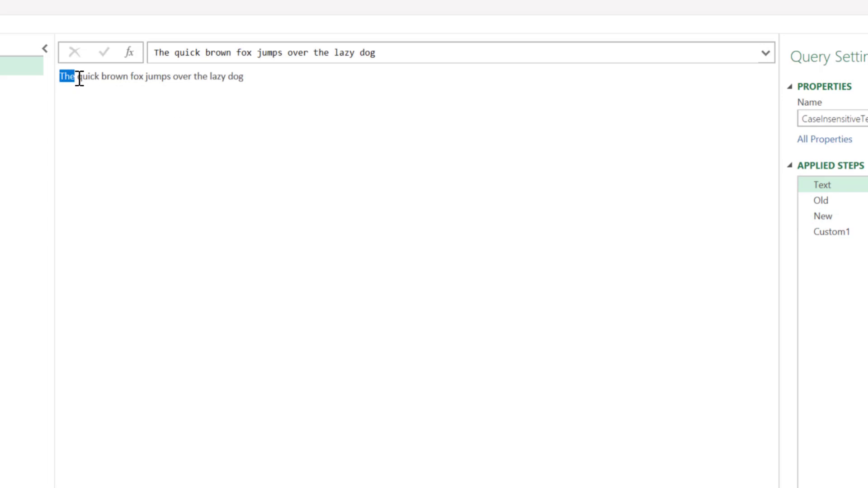
{"action": "left_click", "coordinate": [103, 78]}
{"action": "left_click_drag", "start_coordinate": [271, 93], "coordinate": [45, 91]}
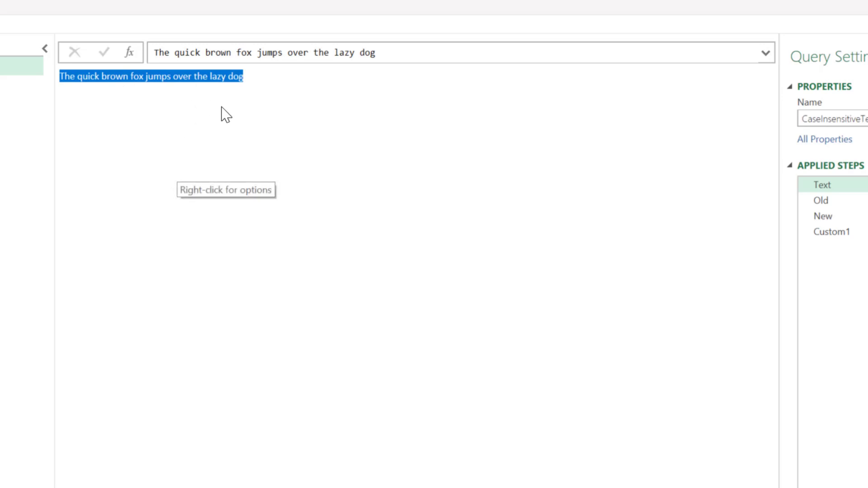
Compare the second item of the position list with the second occurrence of "the" in the Text step's sentence
{"action": "left_click", "coordinate": [859, 232]}
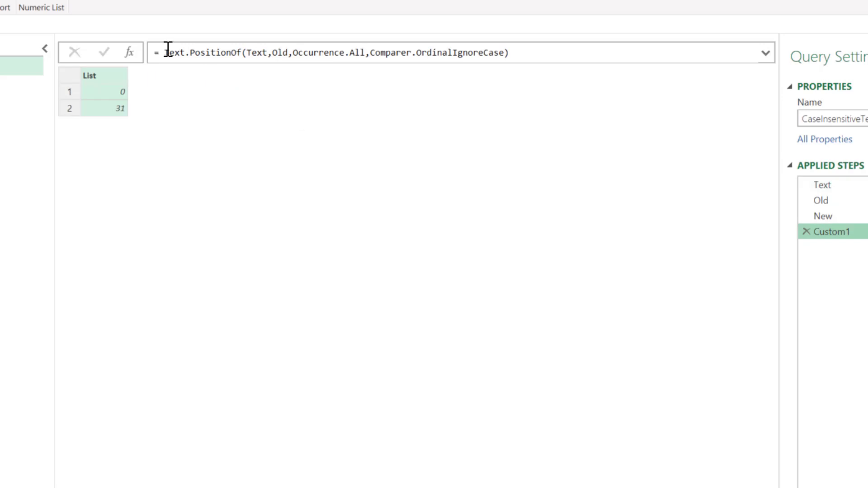
{"action": "left_click", "coordinate": [109, 111]}
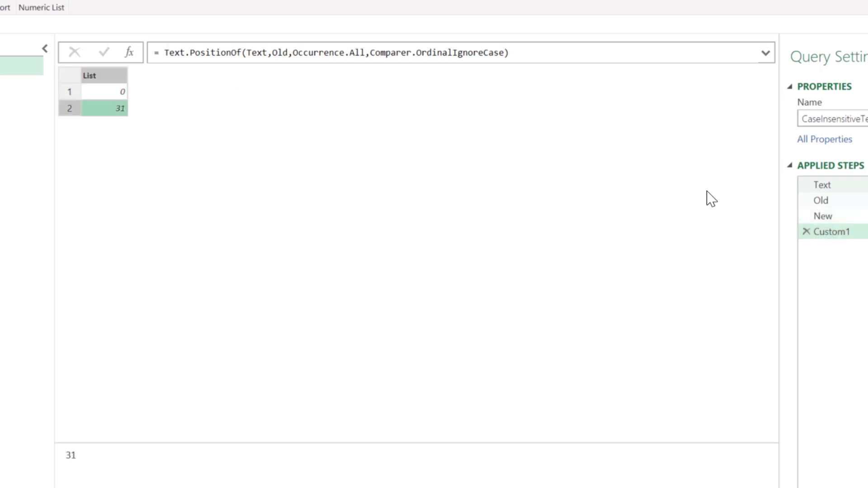
{"action": "left_click", "coordinate": [826, 186]}
{"action": "double_click", "coordinate": [199, 77]}
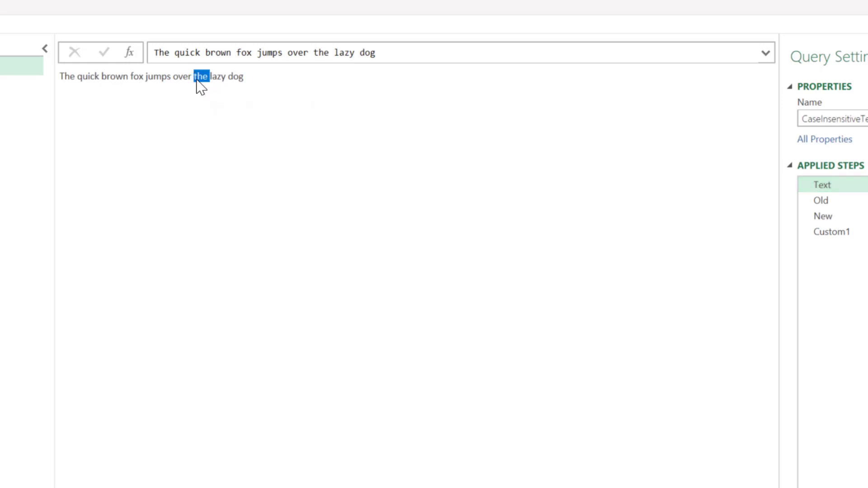
{"action": "double_click", "coordinate": [64, 78]}
{"action": "left_click", "coordinate": [225, 78]}
Wrap the Custom1 step's Text.PositionOf formula in List.Reverse, apply it, and check both items of the list
{"action": "left_click", "coordinate": [835, 234]}
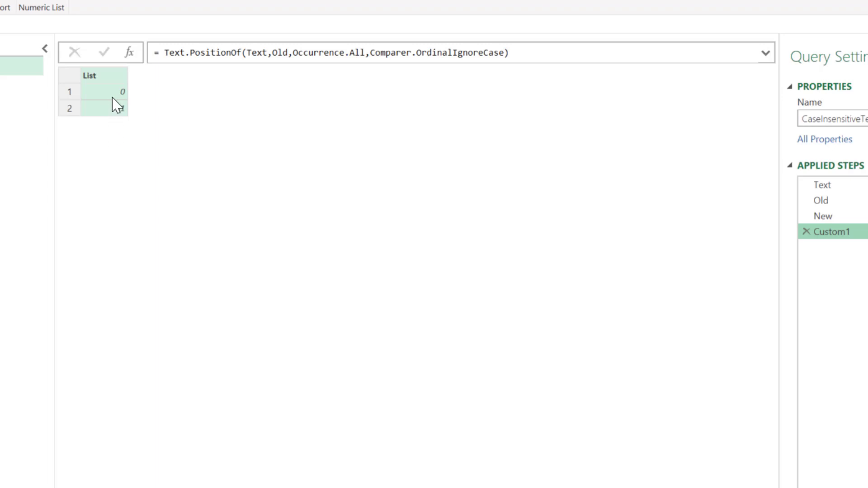
{"action": "left_click", "coordinate": [162, 53]}
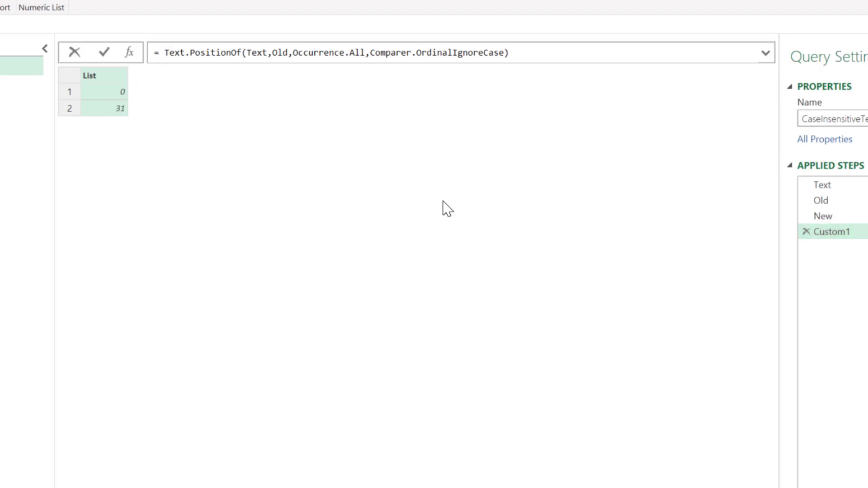
{"action": "type", "text": "lrev"}
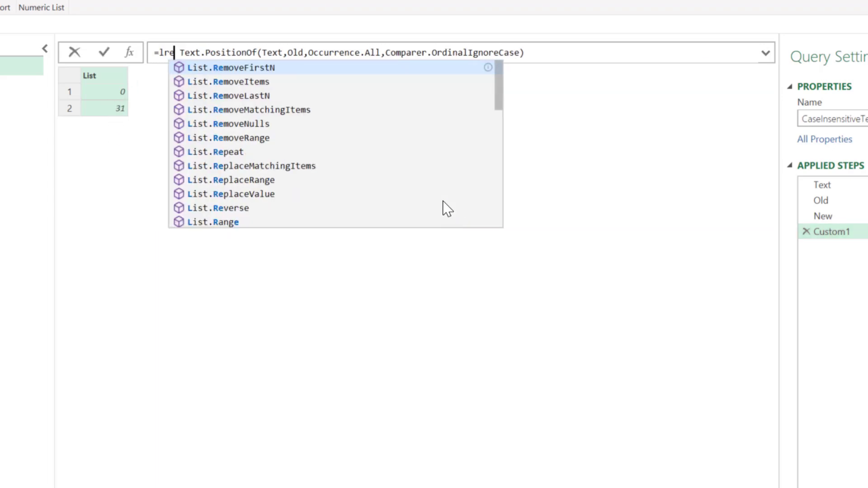
{"action": "key", "text": "Tab"}
{"action": "type", "text": "()"}
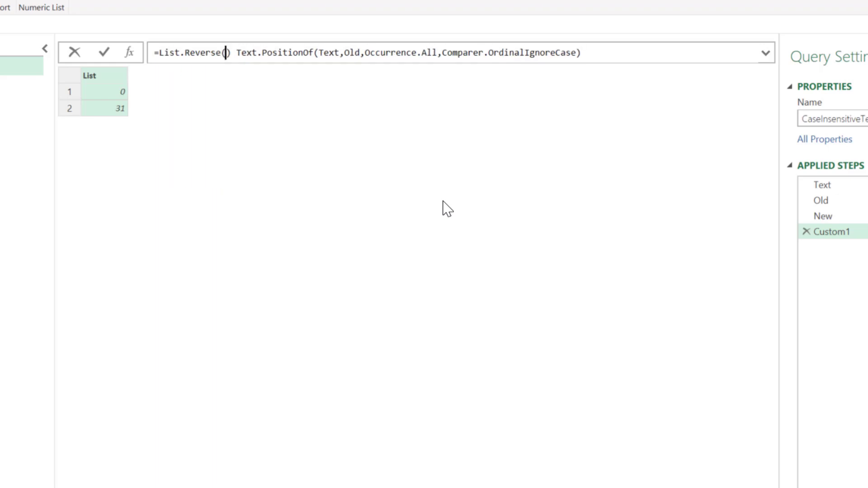
{"action": "key", "text": "Delete"}
{"action": "key", "text": "BackSpace"}
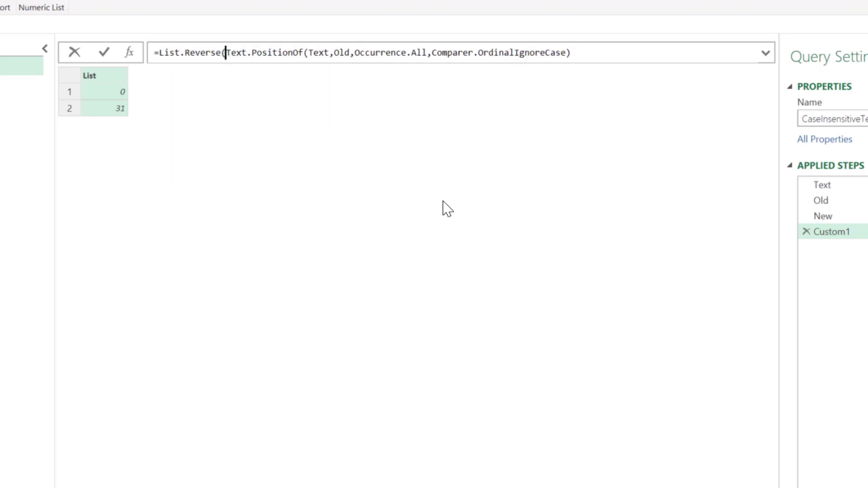
{"action": "key", "text": "End"}
{"action": "type", "text": ")"}
{"action": "key", "text": "Return"}
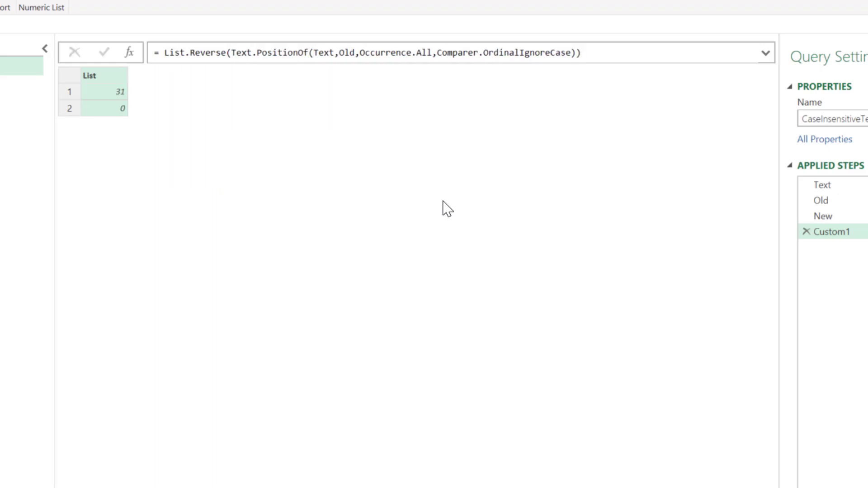
{"action": "left_click", "coordinate": [109, 91]}
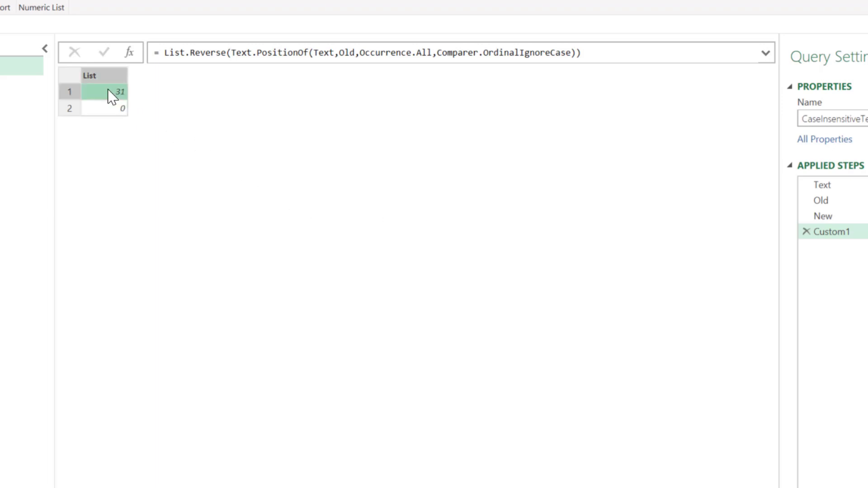
{"action": "left_click", "coordinate": [120, 108]}
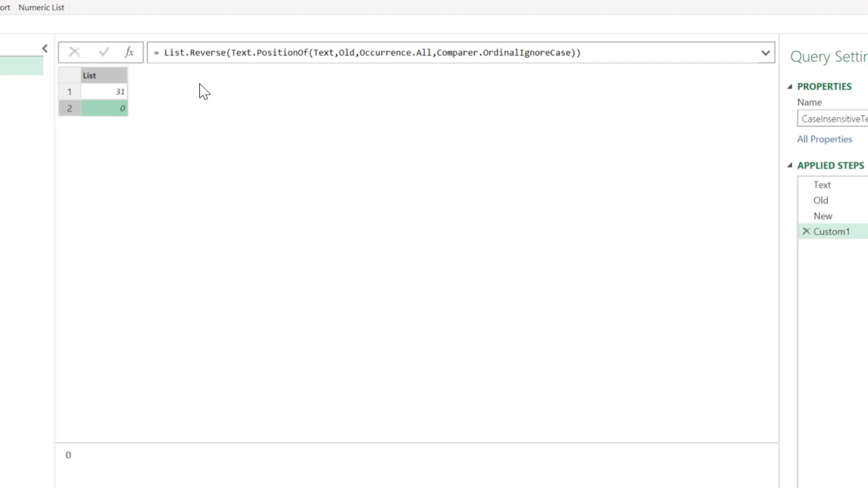
Rename the Custom1 step as PositionsOfOldText
{"action": "right_click", "coordinate": [828, 235]}
{"action": "left_click", "coordinate": [852, 261]}
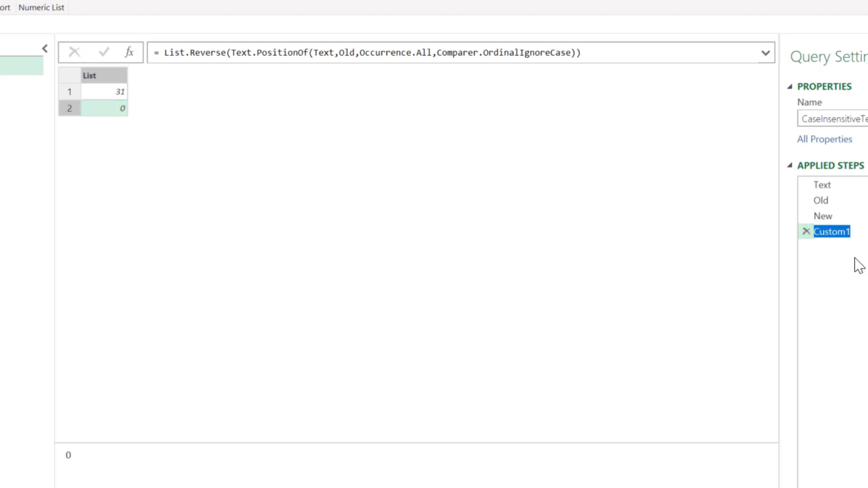
{"action": "type", "text": "Positions"}
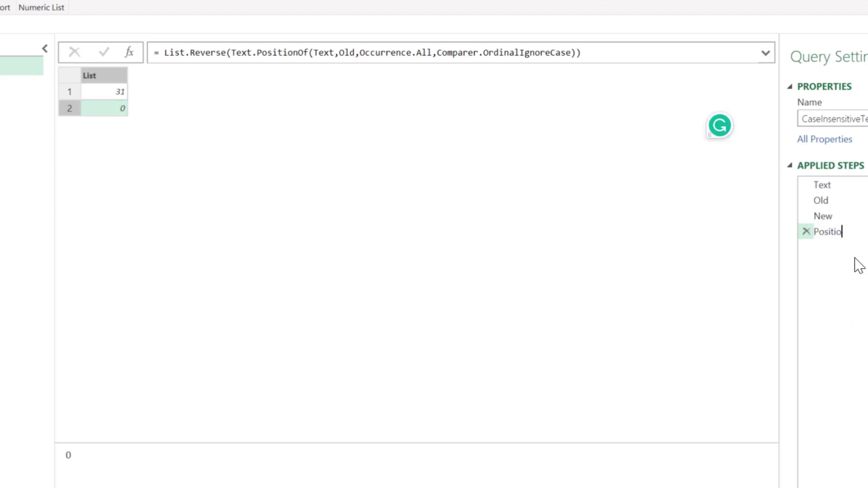
{"action": "type", "text": "OF"}
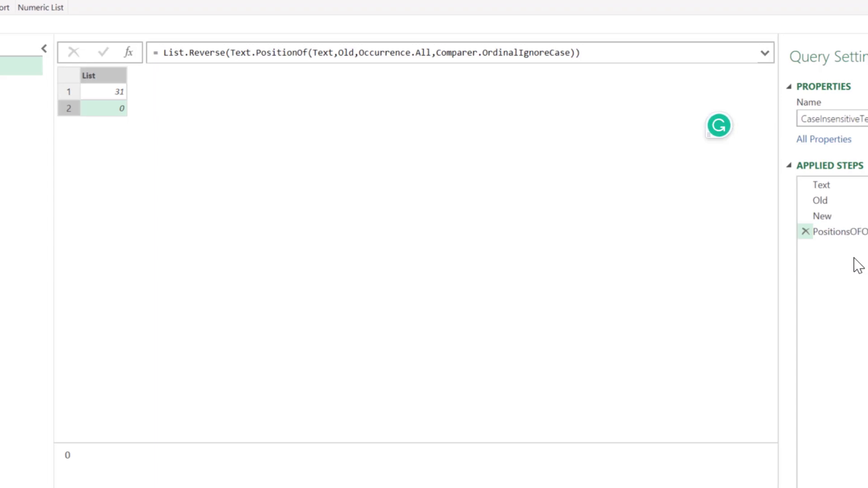
{"action": "key", "text": "BackSpace"}
{"action": "type", "text": "fOldT"}
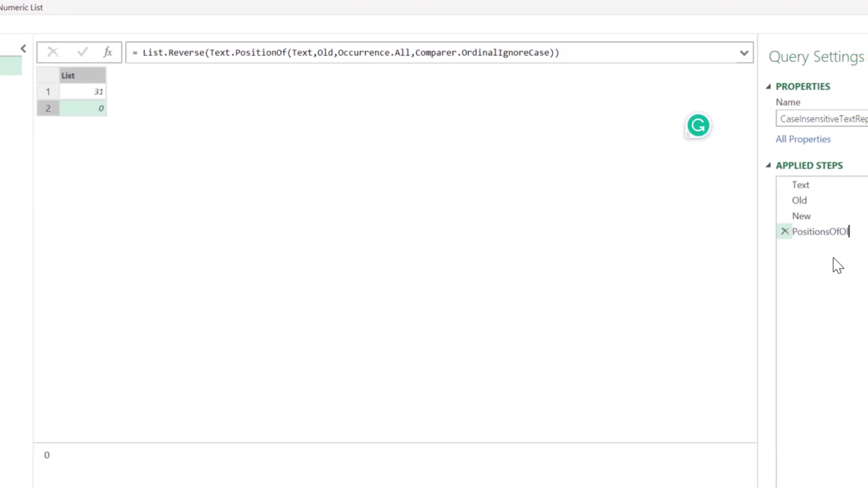
{"action": "type", "text": "ext"}
{"action": "key", "text": "Return"}
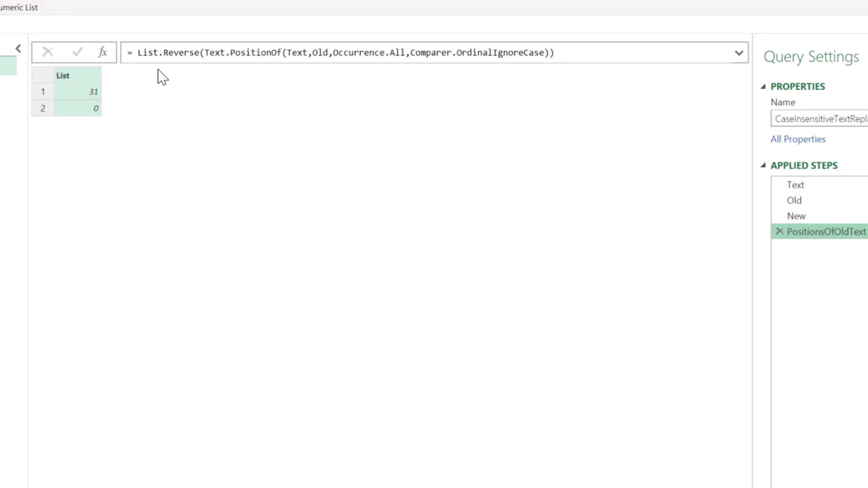
Add a new custom step whose formula starts List.Accumulate with PositionsOfOldText as its list argument
{"action": "left_click", "coordinate": [102, 54]}
{"action": "left_click", "coordinate": [134, 54]}
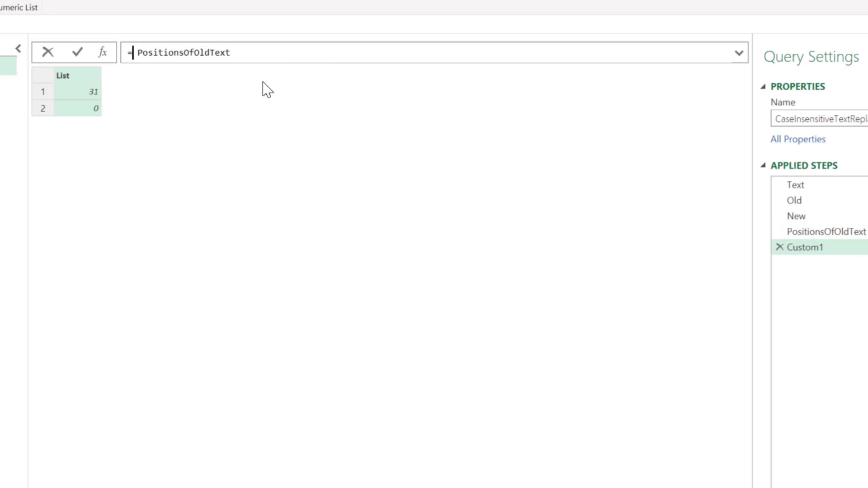
{"action": "type", "text": "la"}
{"action": "key", "text": "Tab"}
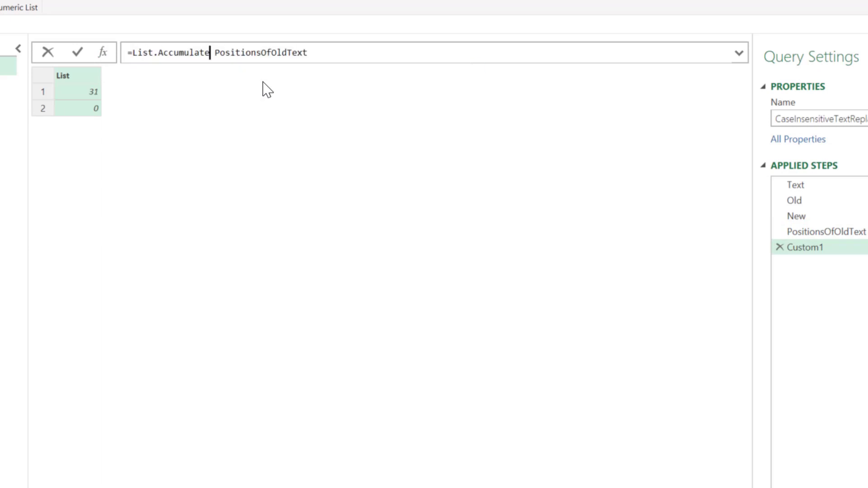
{"action": "type", "text": "("}
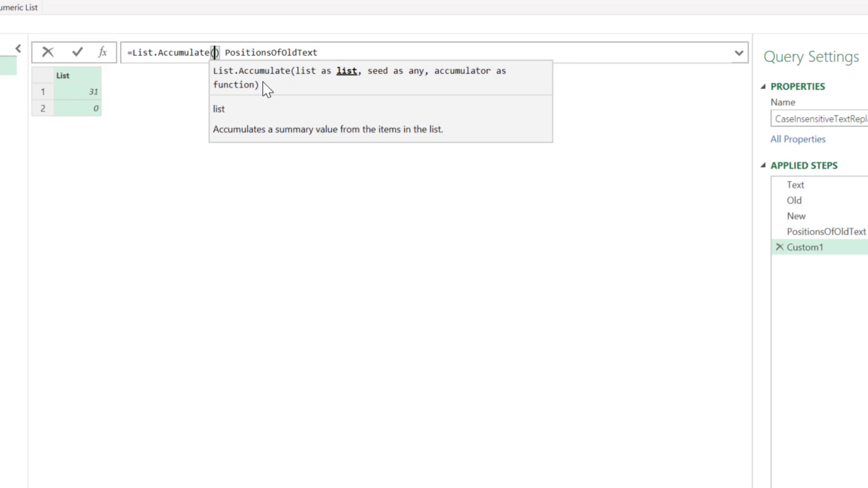
{"action": "key", "text": "Escape"}
{"action": "key", "text": "Delete"}
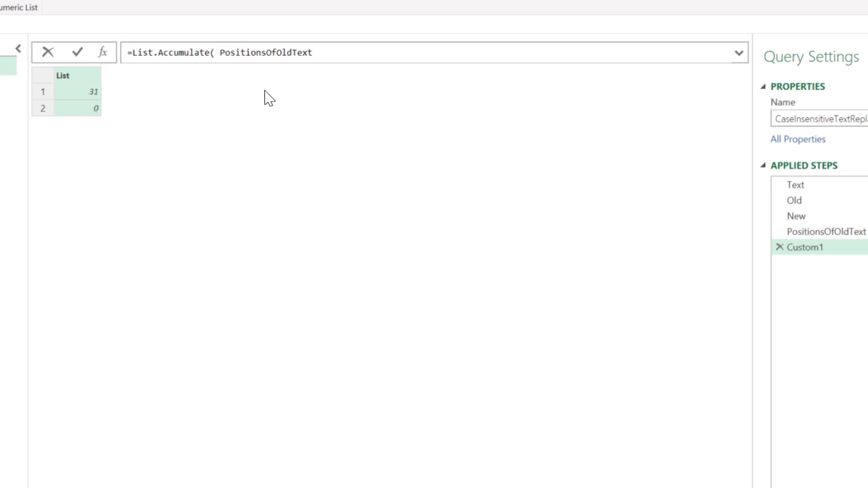
{"action": "key", "text": "BackSpace"}
{"action": "key", "text": "End"}
{"action": "type", "text": ","}
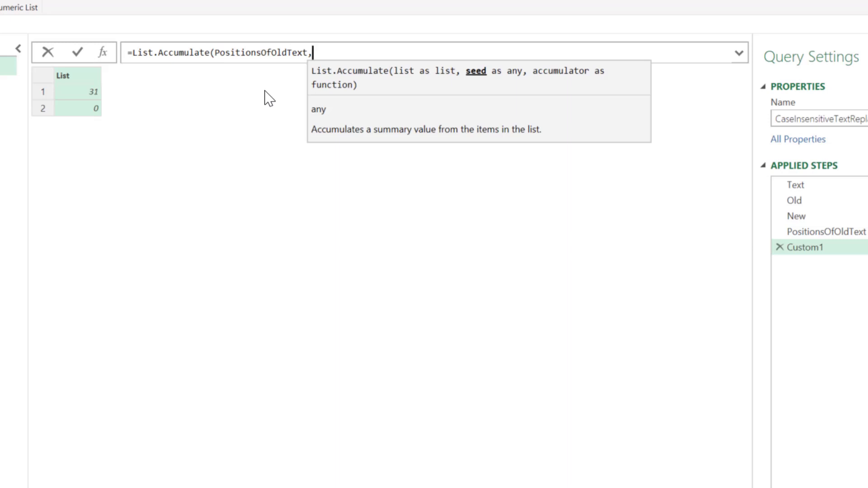
Give List.Accumulate the seed Text and begin its accumulator function with (State,Current)=>
{"action": "type", "text": "Text,"}
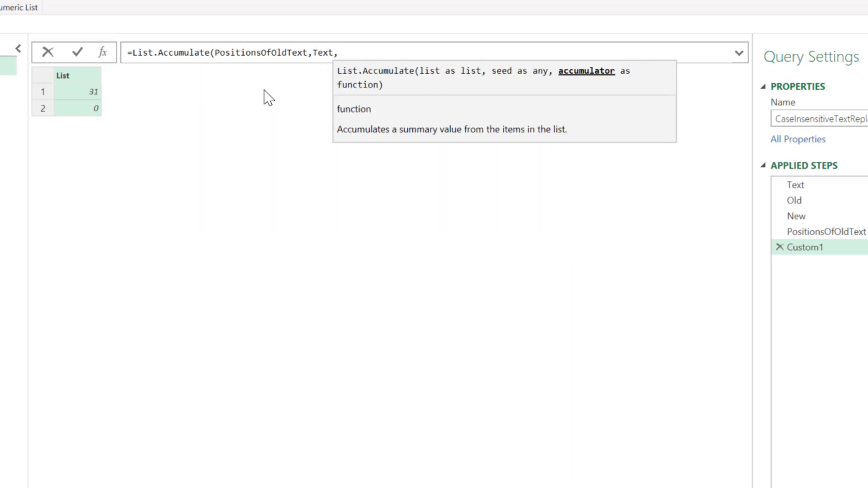
{"action": "type", "text": "("}
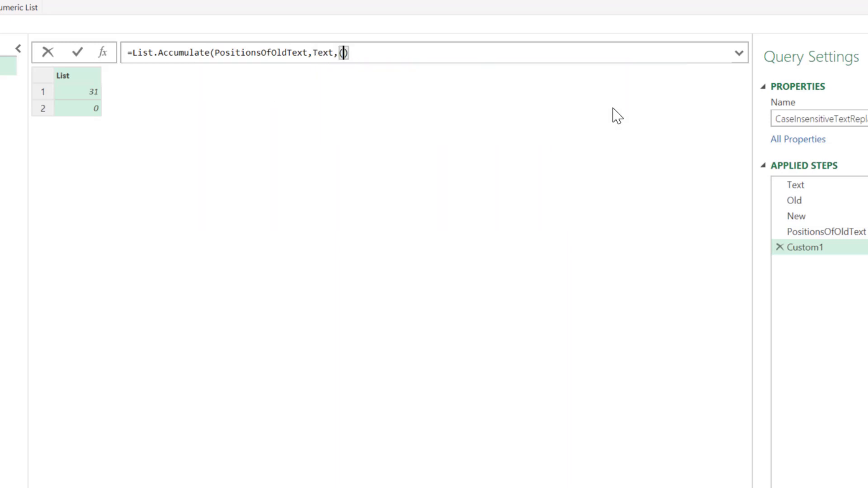
{"action": "type", "text": "State,"}
{"action": "type", "text": "Current"}
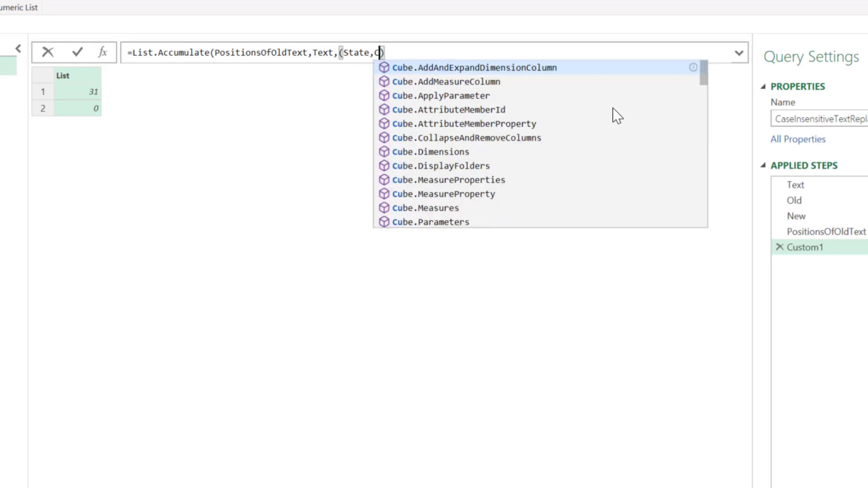
{"action": "type", "text": ")"}
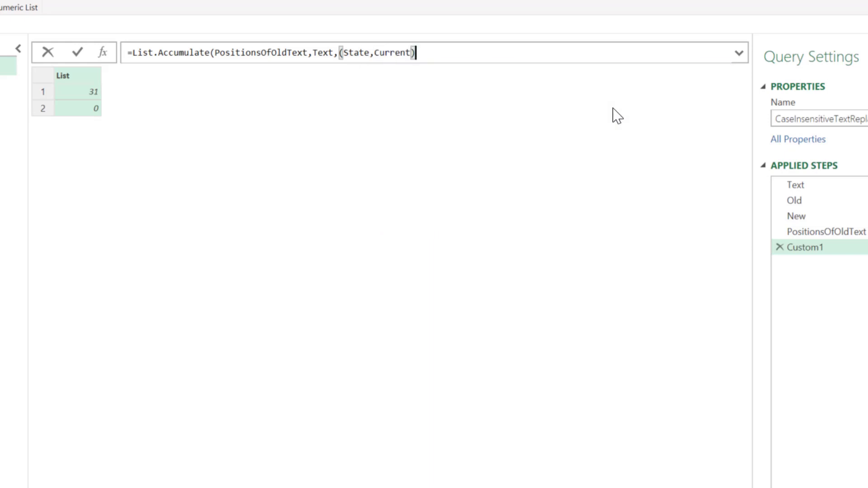
{"action": "type", "text": "=>"}
{"action": "left_click_drag", "start_coordinate": [314, 54], "coordinate": [334, 54]}
{"action": "left_click", "coordinate": [446, 57]}
Enter Text.ReplaceRange as the accumulator's function body, removing the duplicated "Text" in front of it
{"action": "type", "text": "Tex"}
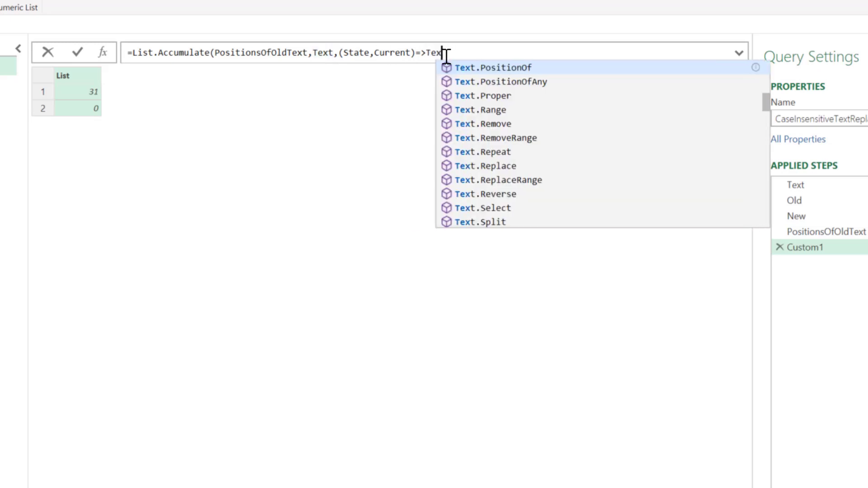
{"action": "type", "text": "t.repl"}
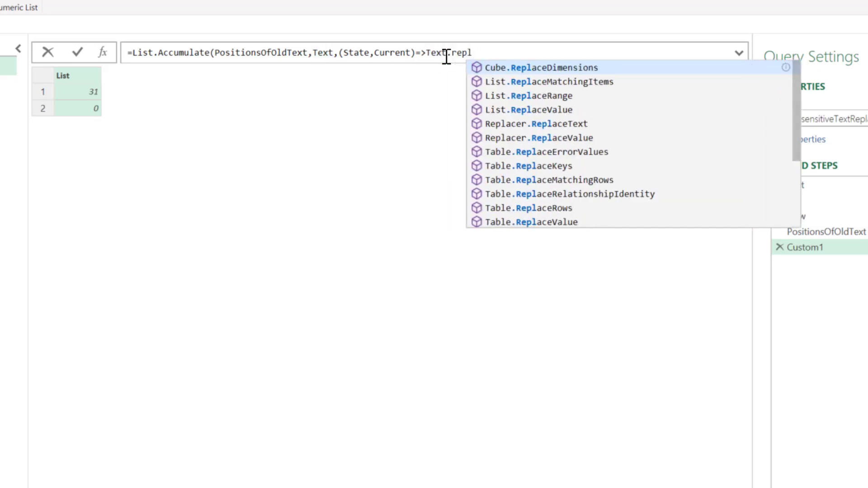
{"action": "key", "text": "Down"}
{"action": "key", "text": "Down"}
{"action": "key", "text": "Down"}
{"action": "key", "text": "Down"}
{"action": "key", "text": "Down"}
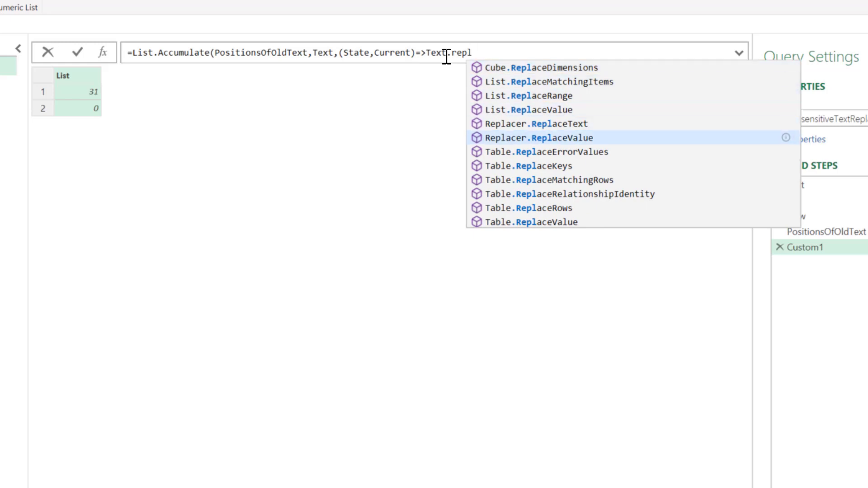
{"action": "key", "text": "Up"}
{"action": "key", "text": "Up"}
{"action": "key", "text": "Up"}
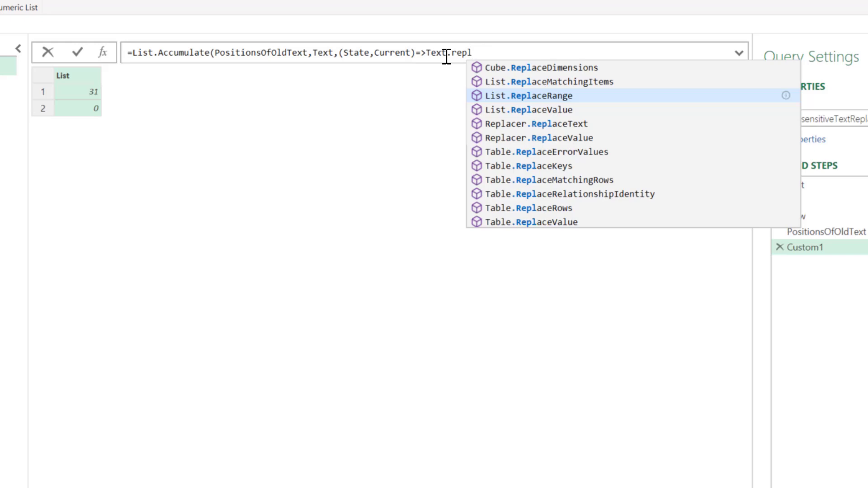
{"action": "key", "text": "BackSpace"}
{"action": "key", "text": "BackSpace"}
{"action": "key", "text": "BackSpace"}
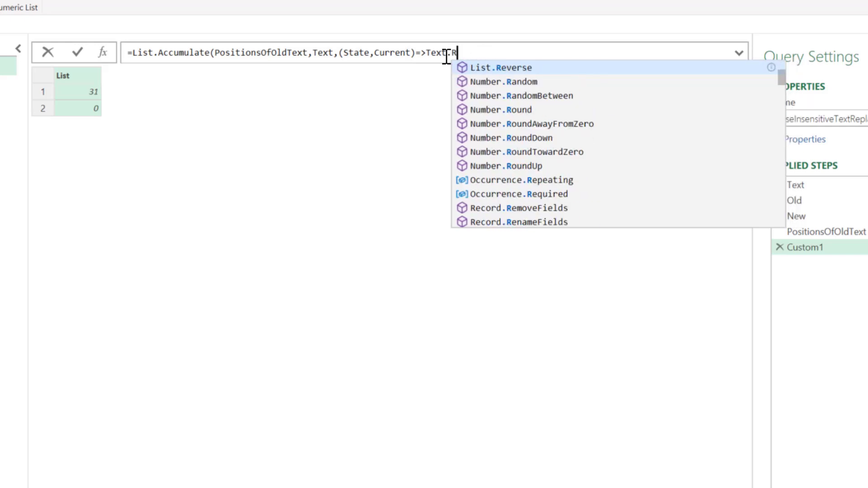
{"action": "type", "text": "eplaceR"}
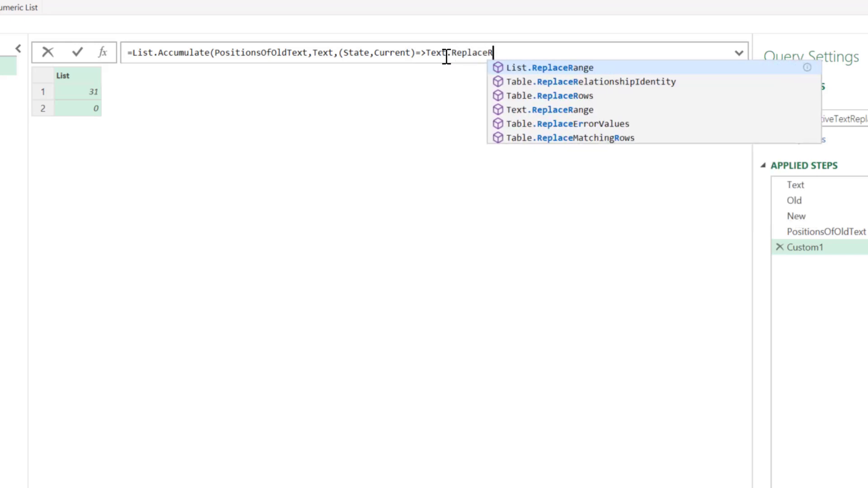
{"action": "type", "text": "ange"}
{"action": "key", "text": "Down"}
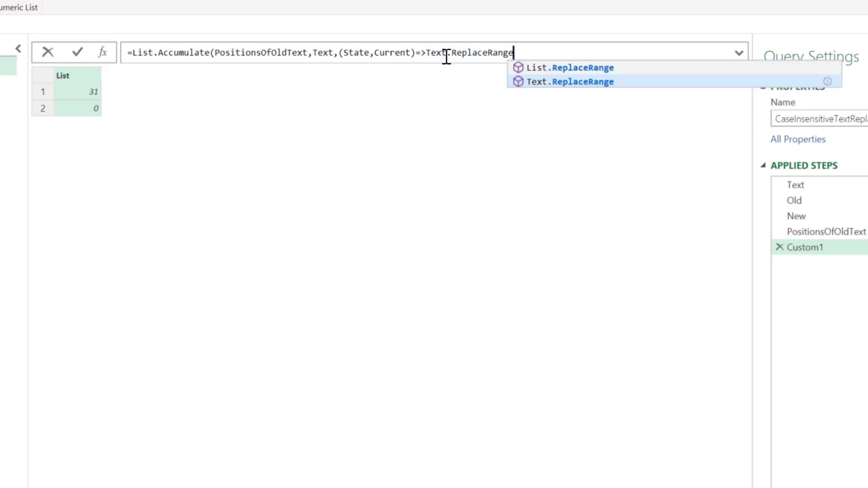
{"action": "key", "text": "Tab"}
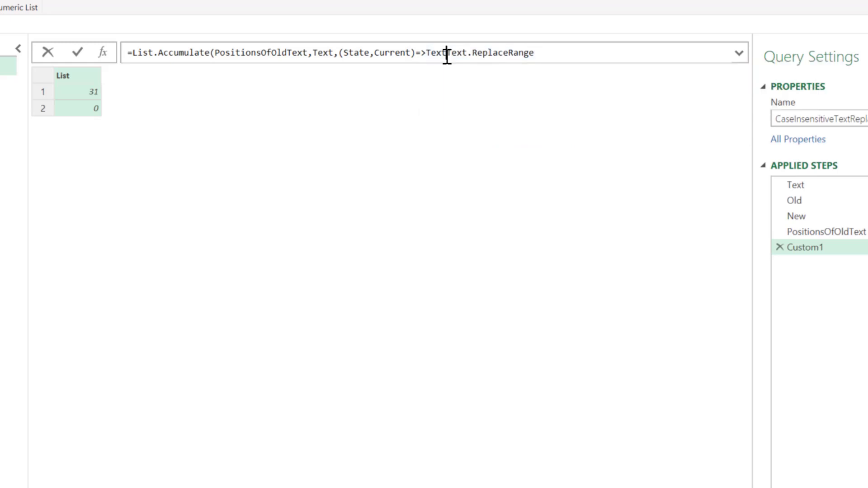
{"action": "left_click", "coordinate": [447, 54]}
{"action": "key", "text": "BackSpace"}
{"action": "key", "text": "BackSpace"}
{"action": "key", "text": "BackSpace"}
{"action": "key", "text": "BackSpace"}
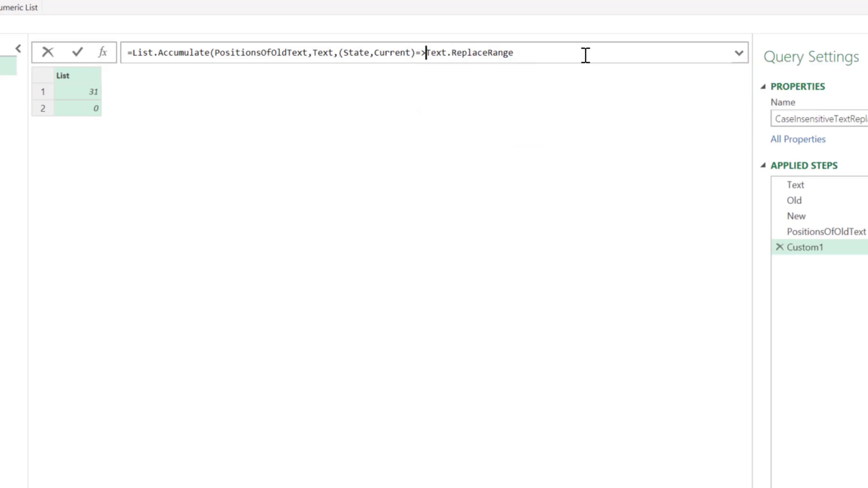
Supply State as the text and Current as the offset argument of Text.ReplaceRange
{"action": "type", "text": "("}
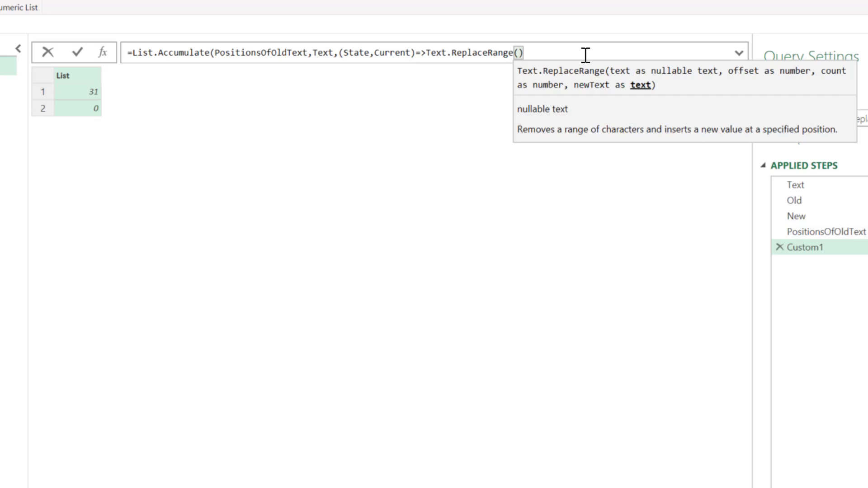
{"action": "type", "text": "State,"}
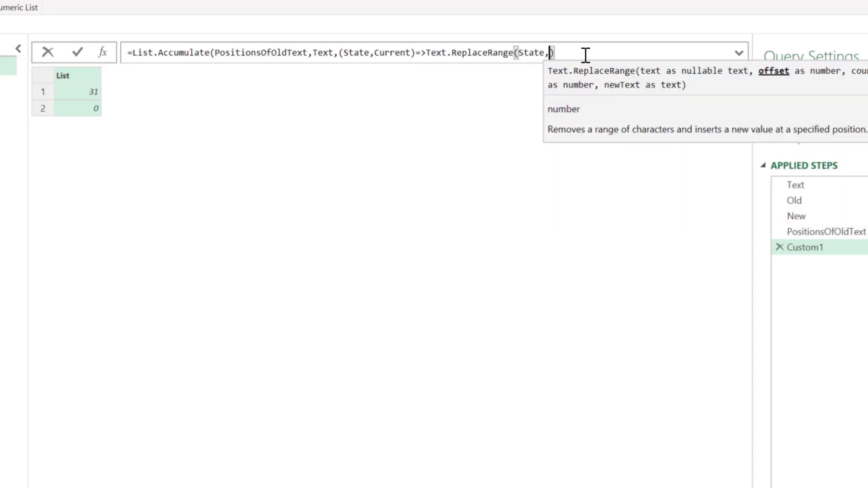
{"action": "type", "text": "curr"}
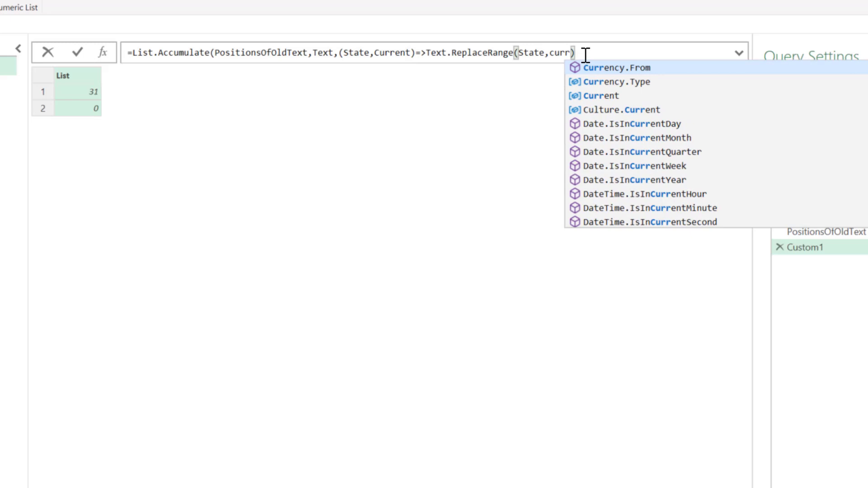
{"action": "key", "text": "BackSpace"}
{"action": "key", "text": "BackSpace"}
{"action": "key", "text": "BackSpace"}
{"action": "key", "text": "BackSpace"}
{"action": "type", "text": "Cur"}
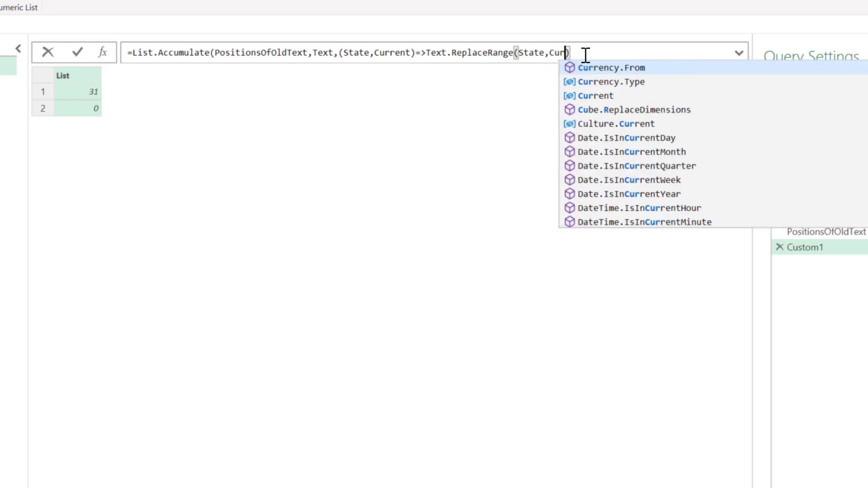
{"action": "type", "text": "r"}
{"action": "key", "text": "Down"}
{"action": "key", "text": "Down"}
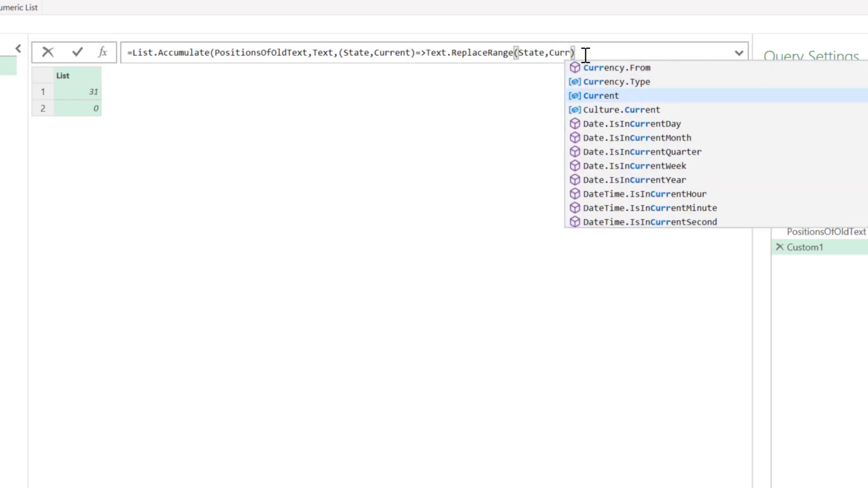
{"action": "key", "text": "Tab"}
{"action": "type", "text": ","}
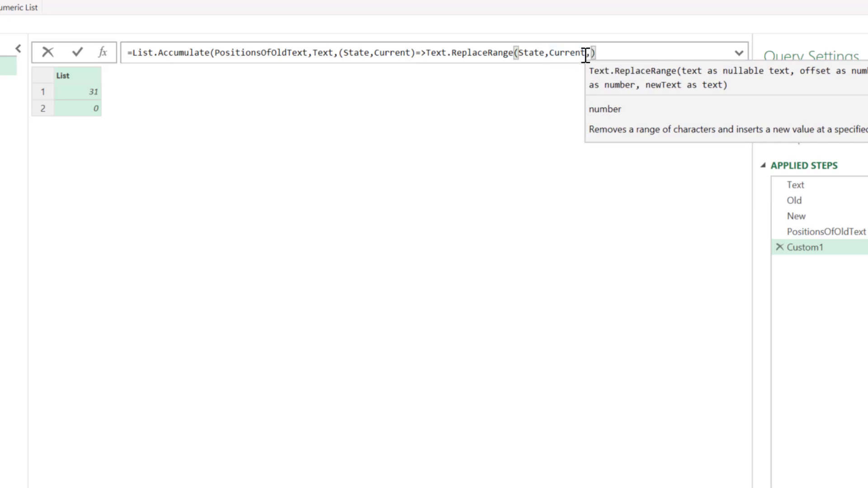
Complete Text.ReplaceRange with Text.Length(Old) as the count and New as the new text, closing its parenthesis
{"action": "type", "text": "Text.Le"}
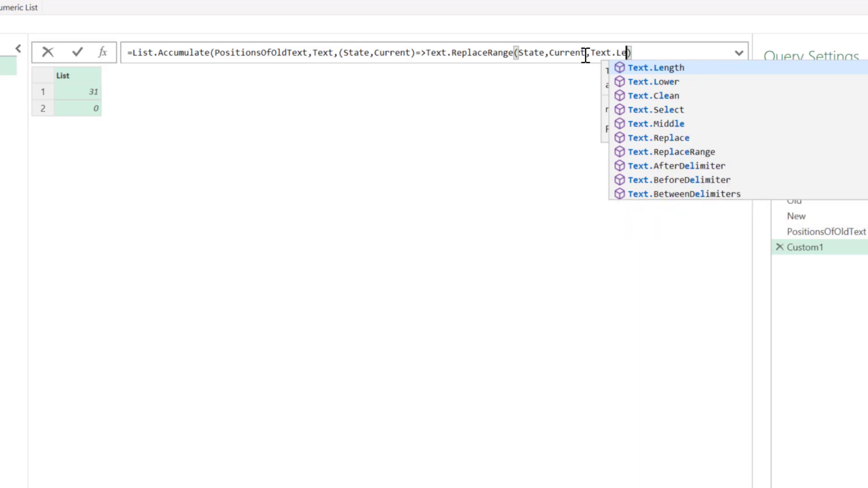
{"action": "type", "text": "ngth"}
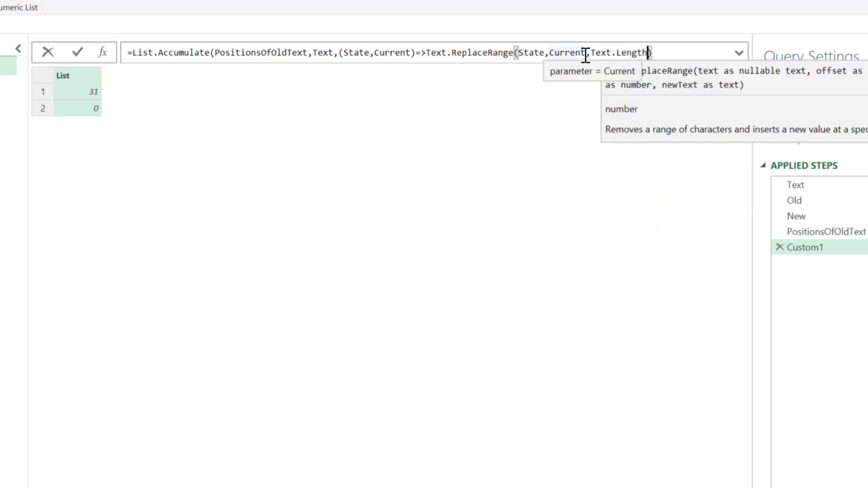
{"action": "type", "text": "(old"}
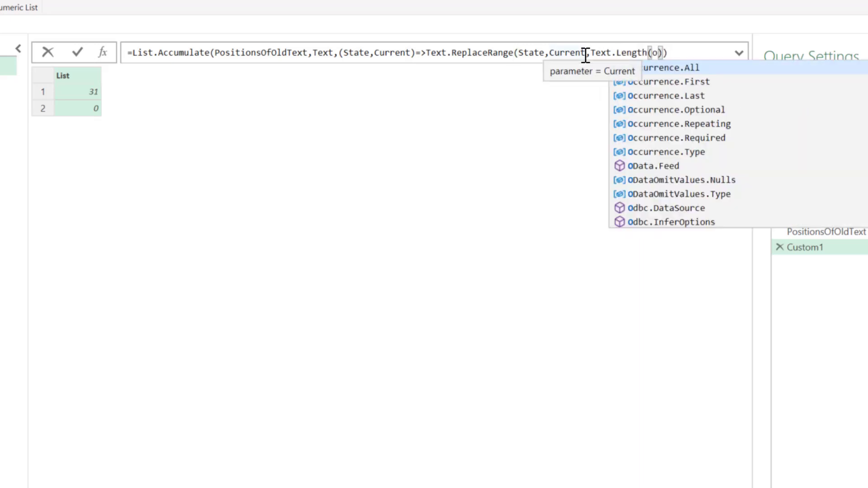
{"action": "key", "text": "Tab"}
{"action": "type", "text": ")"}
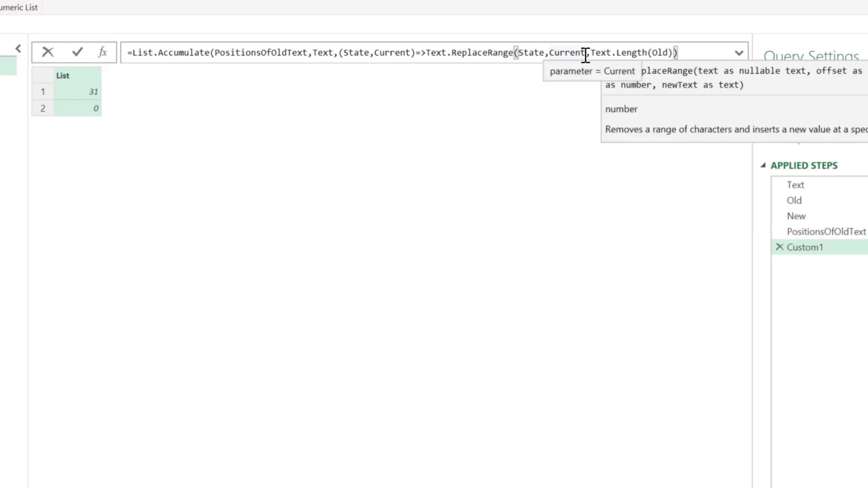
{"action": "type", "text": ","}
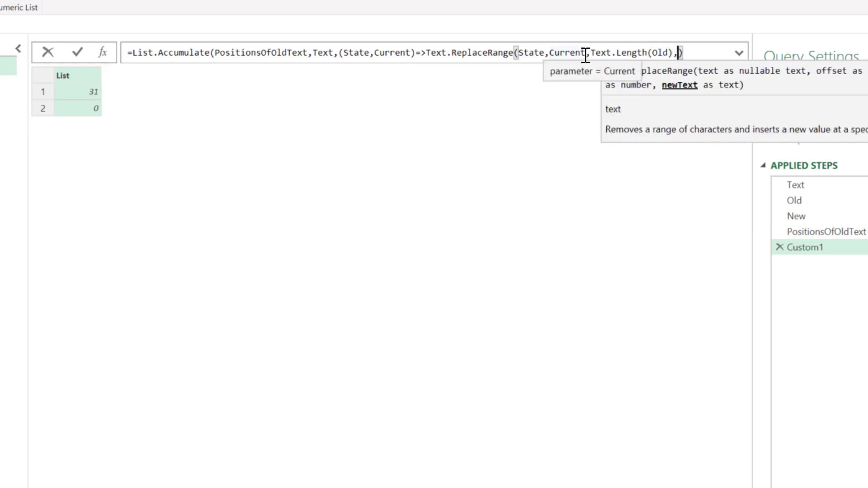
{"action": "type", "text": "ne"}
{"action": "key", "text": "Tab"}
{"action": "type", "text": ")"}
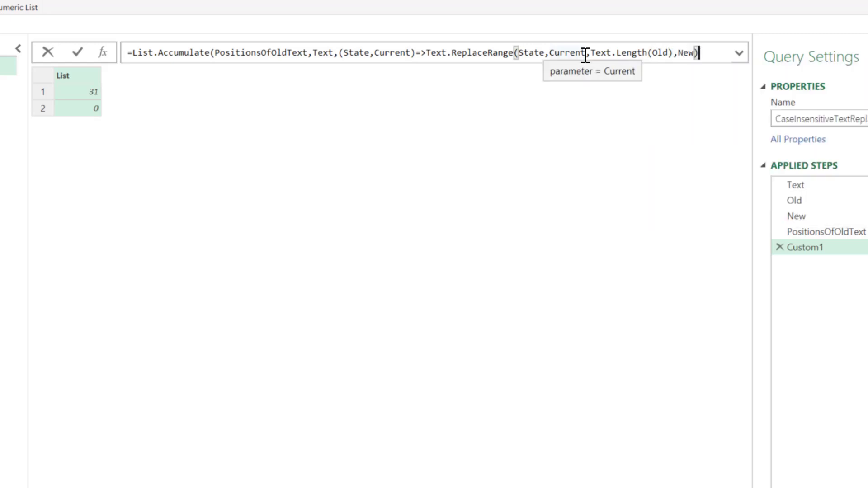
Close List.Accumulate with its final parenthesis and commit the formula in the Custom1 step
{"action": "key", "text": "shift+Return"}
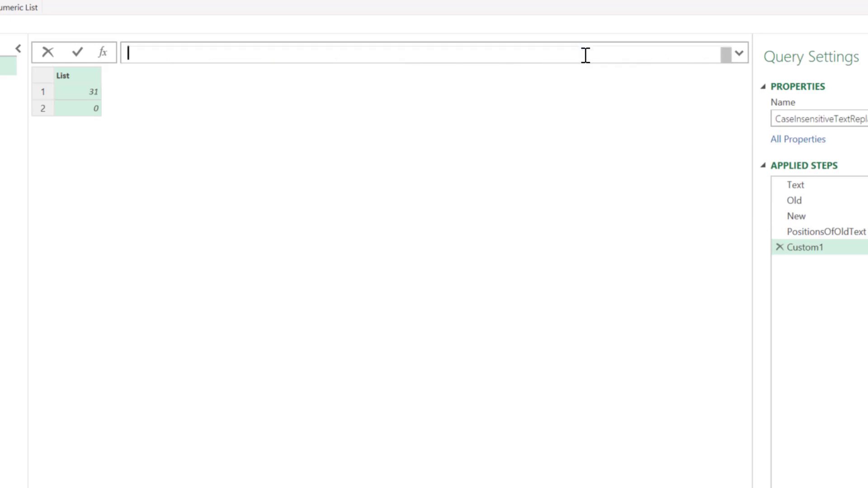
{"action": "key", "text": "Return"}
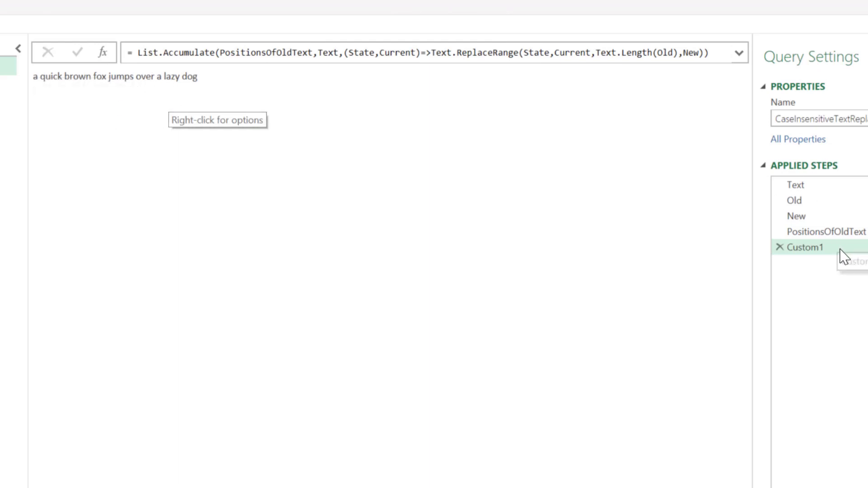
Remove the List.Reverse wrapper and its closing parenthesis from the PositionsOfOldText formula, leaving only Text.PositionOf
{"action": "left_click", "coordinate": [828, 231]}
{"action": "left_click_drag", "start_coordinate": [206, 52], "coordinate": [137, 53]}
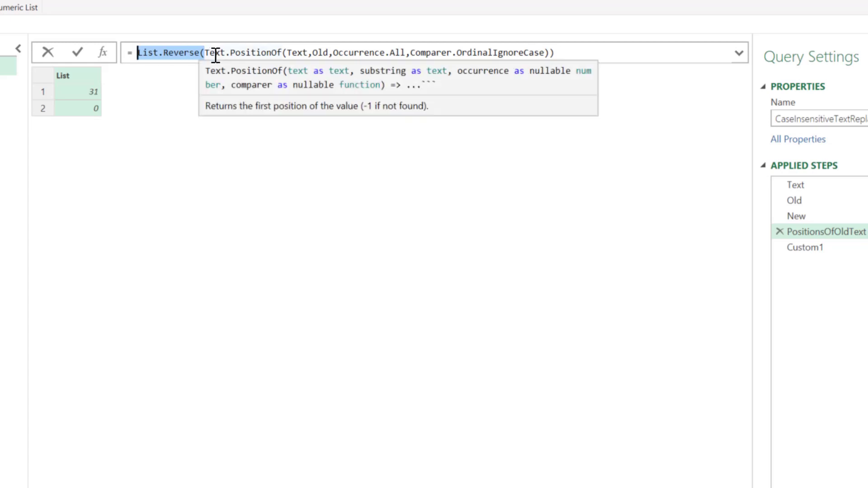
{"action": "key", "text": "Delete"}
{"action": "key", "text": "BackSpace"}
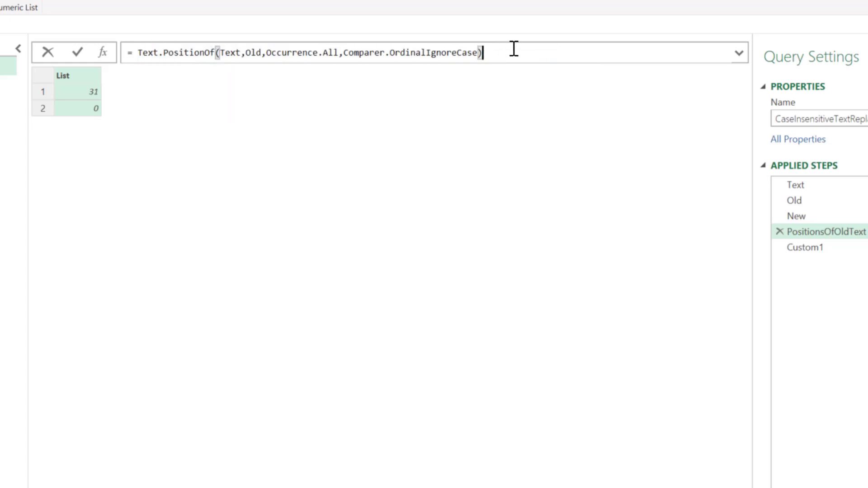
{"action": "key", "text": "Return"}
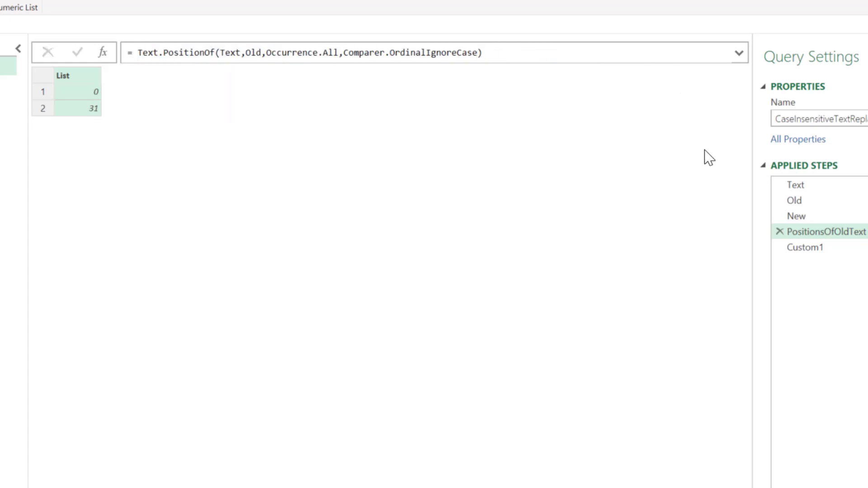
Examine the Custom1 output produced from the unreversed positions, highlighting the word before "dog"
{"action": "left_click", "coordinate": [859, 251]}
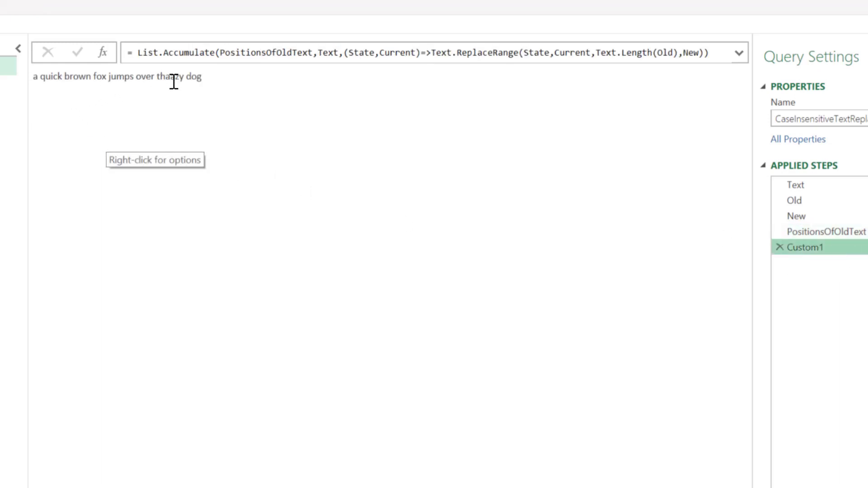
{"action": "left_click_drag", "start_coordinate": [157, 77], "coordinate": [175, 78]}
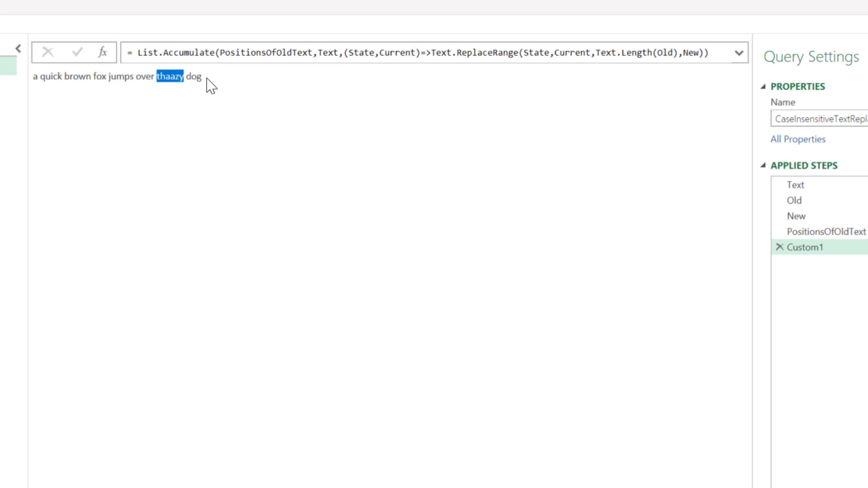
{"action": "left_click", "coordinate": [209, 79]}
{"action": "left_click", "coordinate": [160, 77]}
Wrap the Text.PositionOf call in PositionsOfOldText with List.Reverse again and check the resulting text in Custom1
{"action": "left_click", "coordinate": [847, 231]}
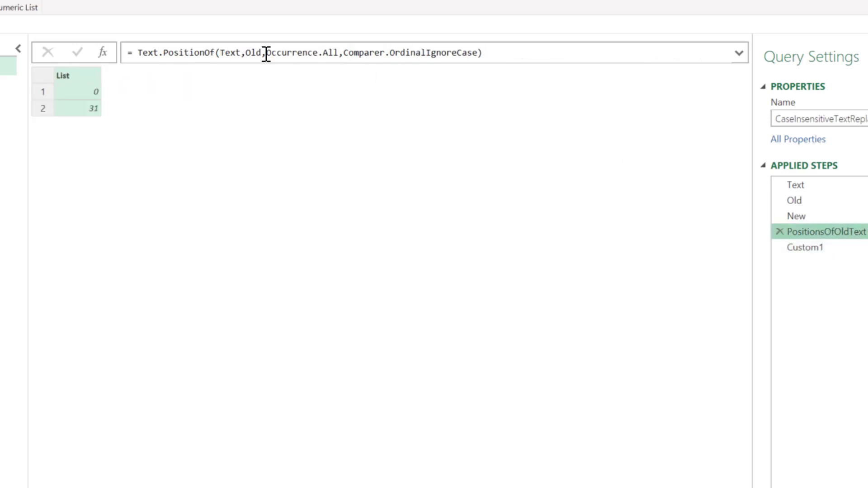
{"action": "left_click", "coordinate": [131, 52]}
{"action": "type", "text": "List.Reverse("}
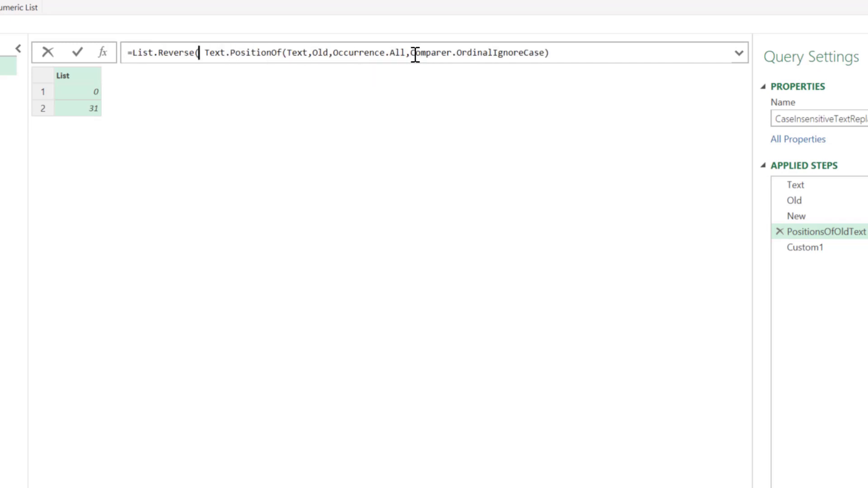
{"action": "key", "text": "Delete"}
{"action": "key", "text": "End"}
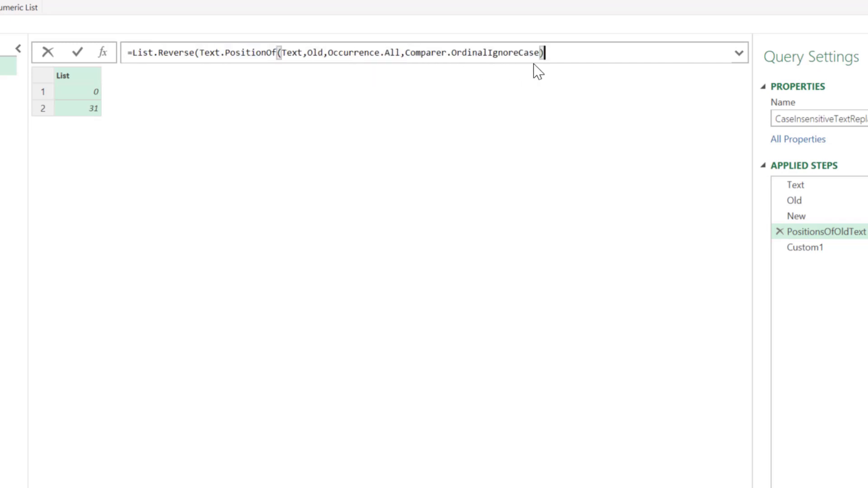
{"action": "type", "text": ")"}
{"action": "key", "text": "Return"}
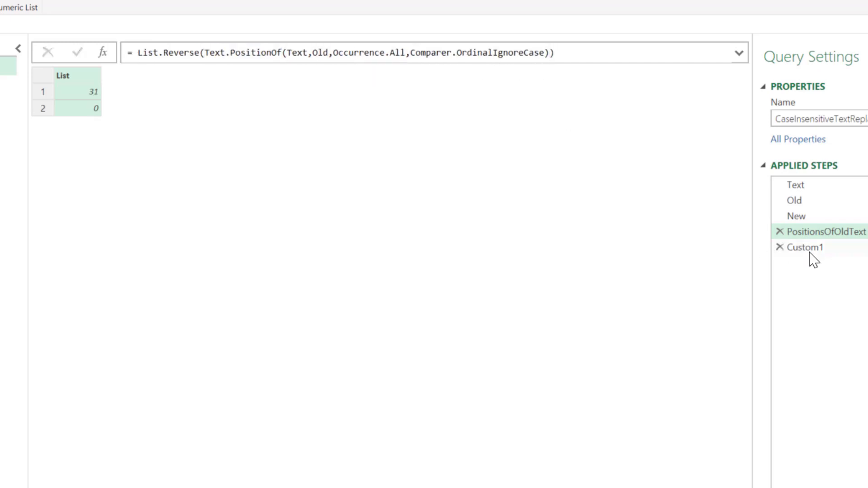
{"action": "left_click", "coordinate": [796, 247]}
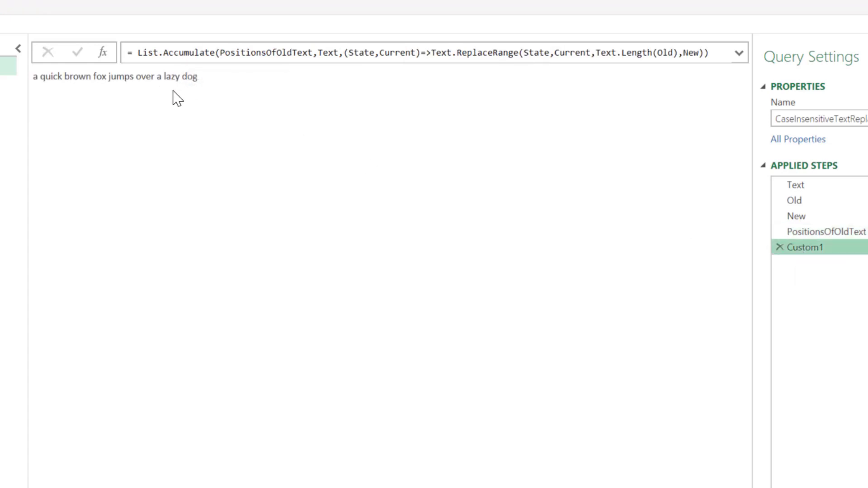